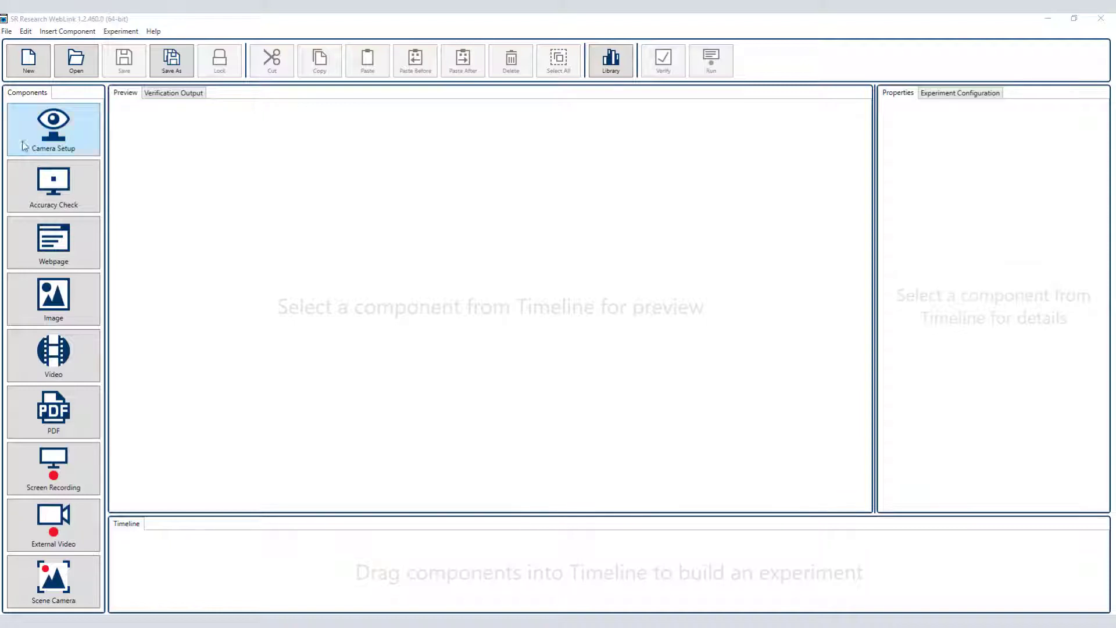
Create a new experiment named Rstudio and display its Experiment Configuration settings
{"action": "left_click", "coordinate": [39, 68]}
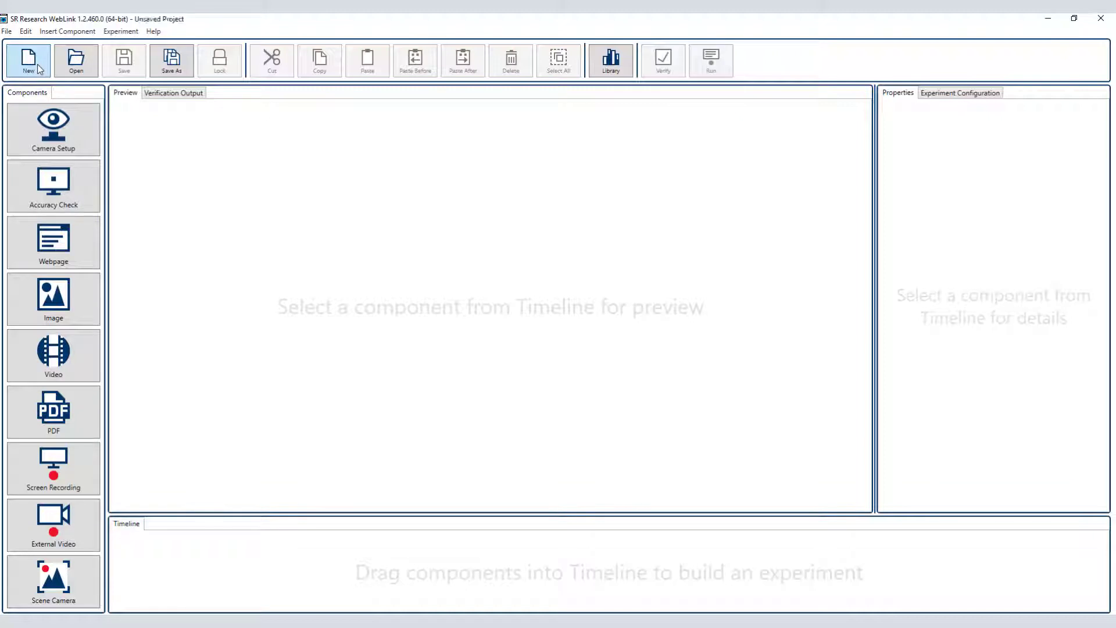
{"action": "type", "text": "Rstudio"}
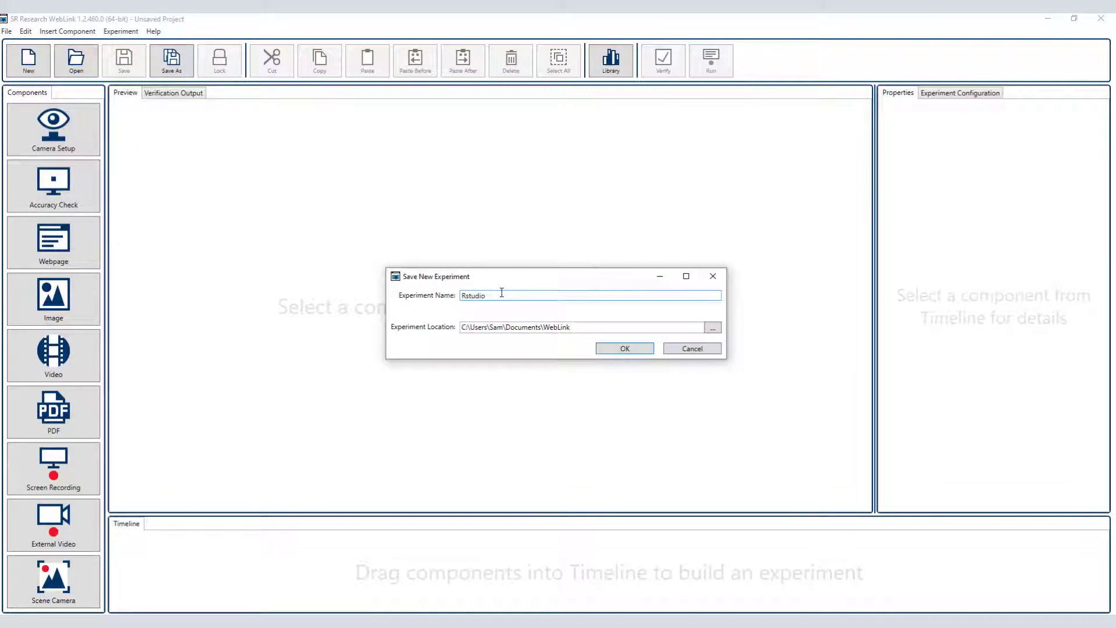
{"action": "key", "text": "Return"}
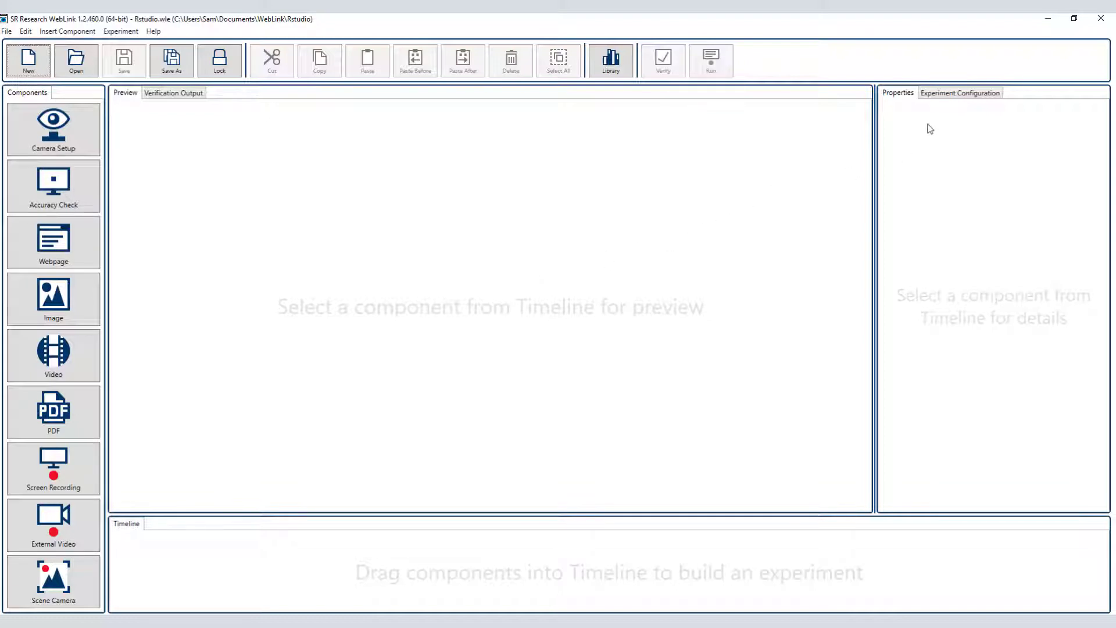
{"action": "left_click", "coordinate": [946, 95]}
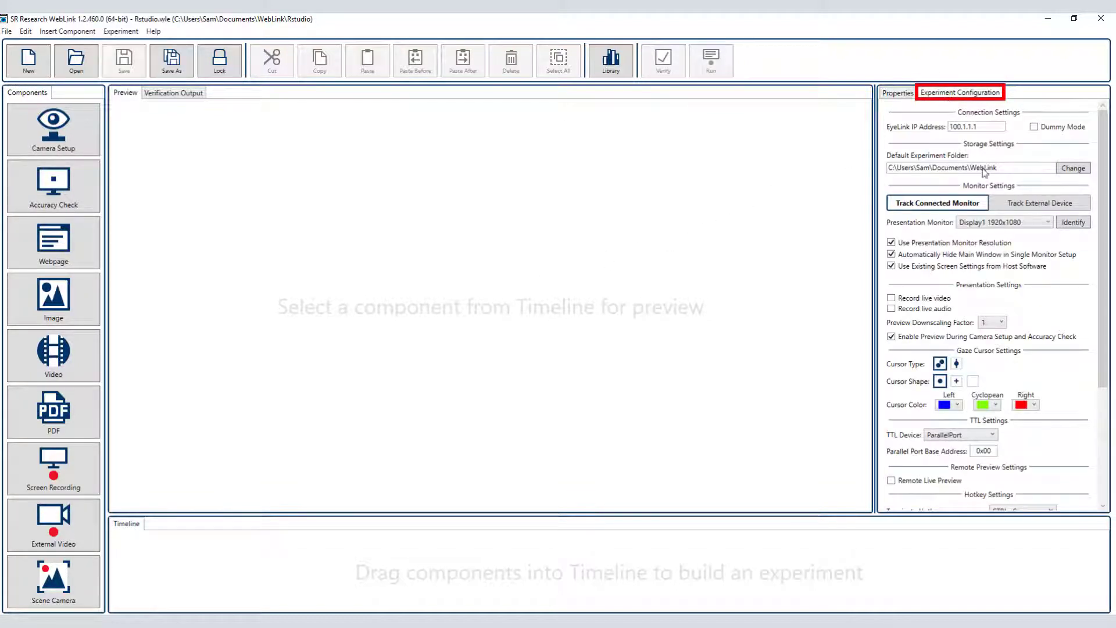
{"action": "left_click", "coordinate": [1005, 224]}
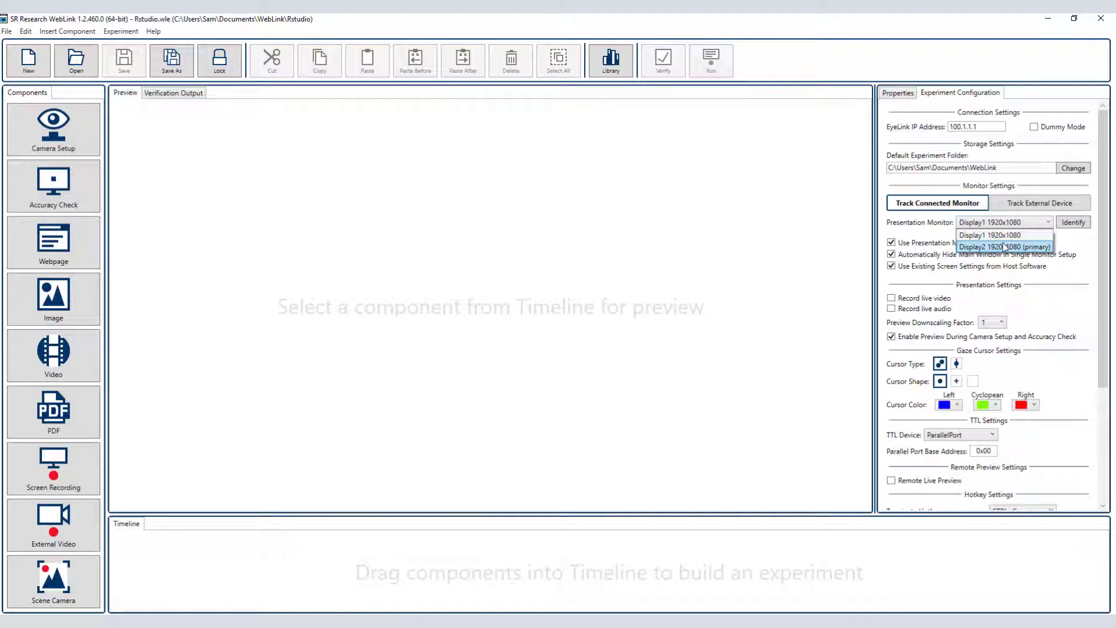
{"action": "left_click", "coordinate": [1003, 246]}
{"action": "left_click", "coordinate": [999, 225]}
{"action": "left_click", "coordinate": [1000, 235]}
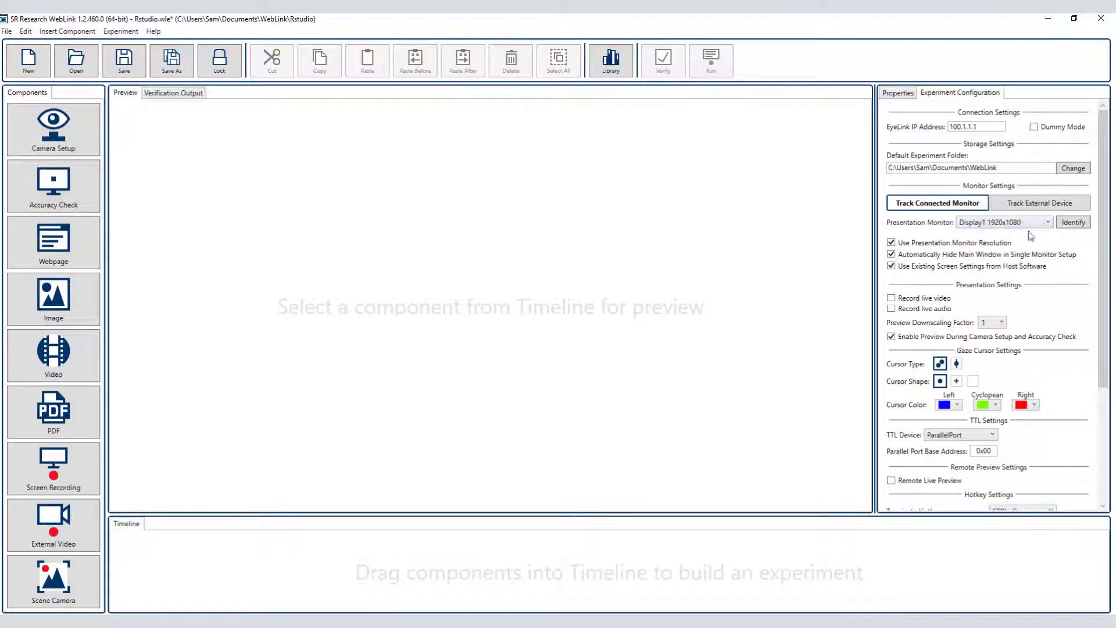
{"action": "left_click", "coordinate": [1069, 223]}
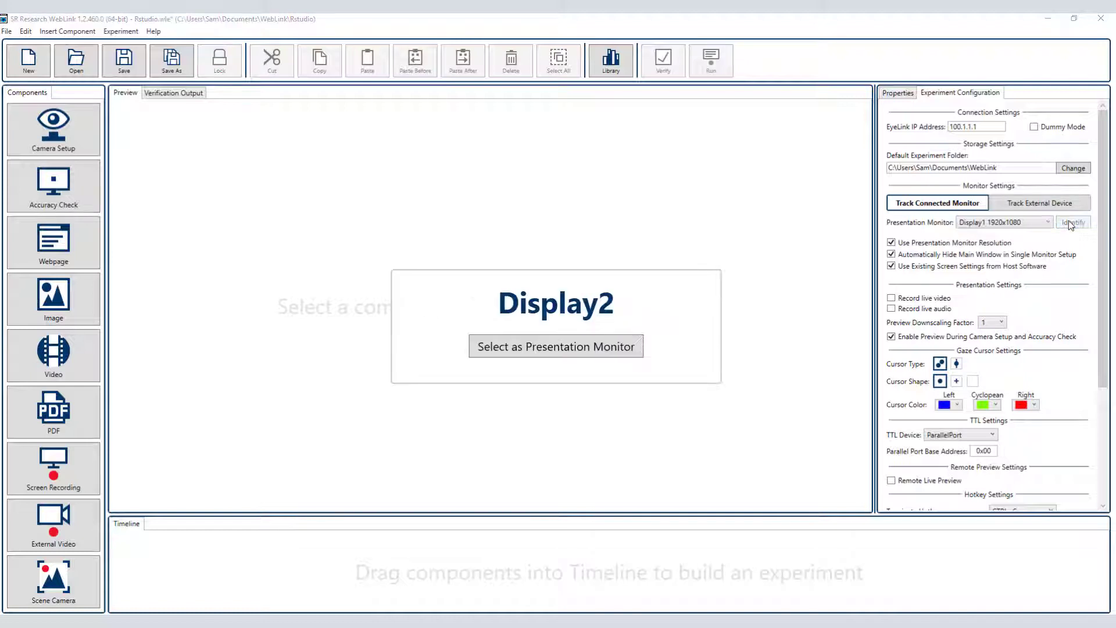
{"action": "left_click", "coordinate": [890, 242]}
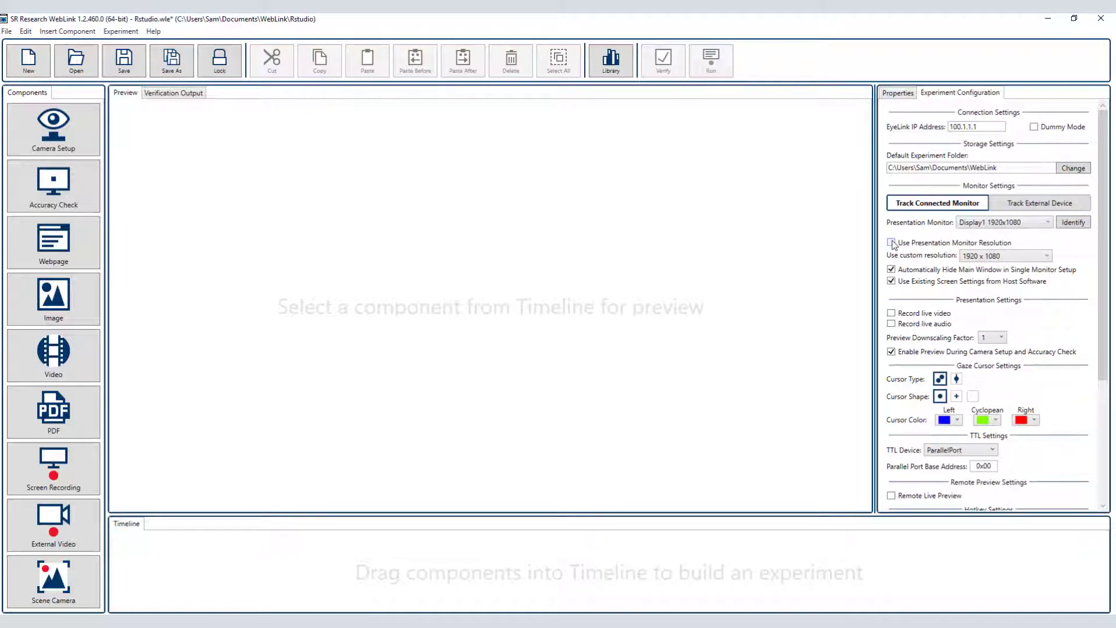
{"action": "left_click", "coordinate": [986, 258]}
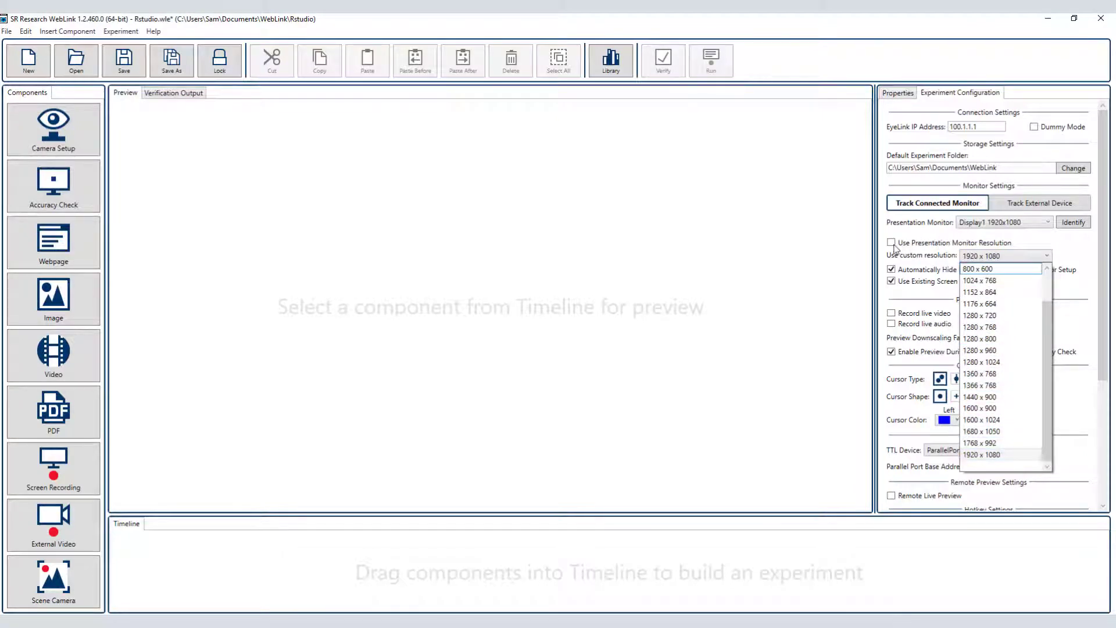
{"action": "left_click", "coordinate": [895, 247]}
{"action": "left_click", "coordinate": [892, 243]}
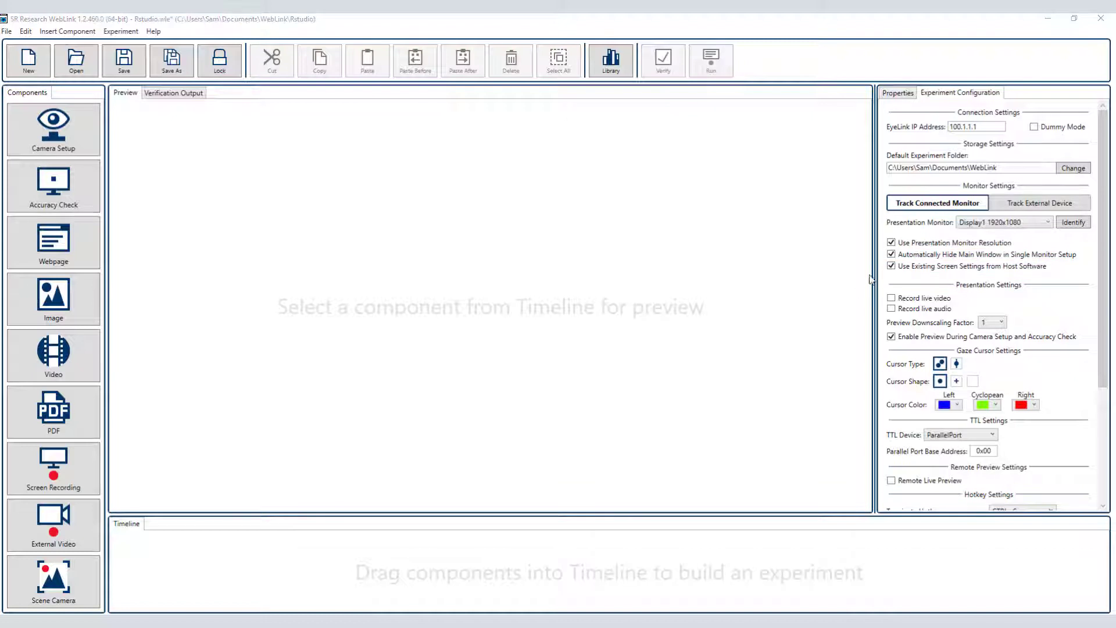
Enter custom screen settings: 520×300 mm screen, 920 mm eye distance, 320 mm camera distance
{"action": "left_click", "coordinate": [891, 266]}
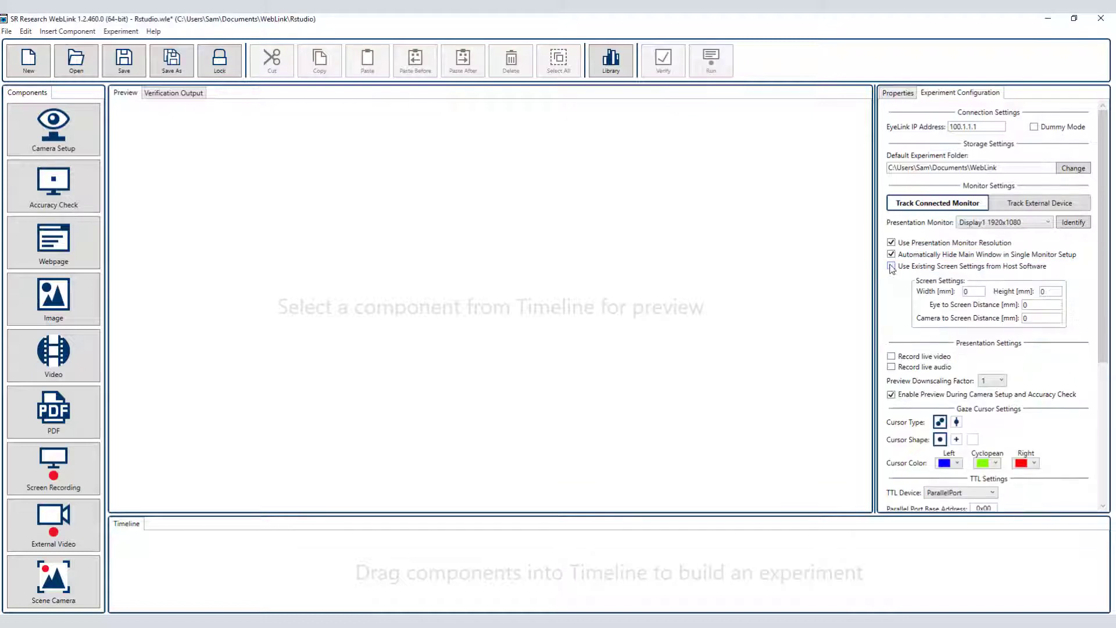
{"action": "double_click", "coordinate": [968, 292]}
{"action": "type", "text": "520"}
{"action": "double_click", "coordinate": [1050, 291]}
{"action": "type", "text": "300"}
{"action": "double_click", "coordinate": [1023, 304]}
{"action": "type", "text": "920"}
{"action": "double_click", "coordinate": [1024, 318]}
{"action": "type", "text": "320"}
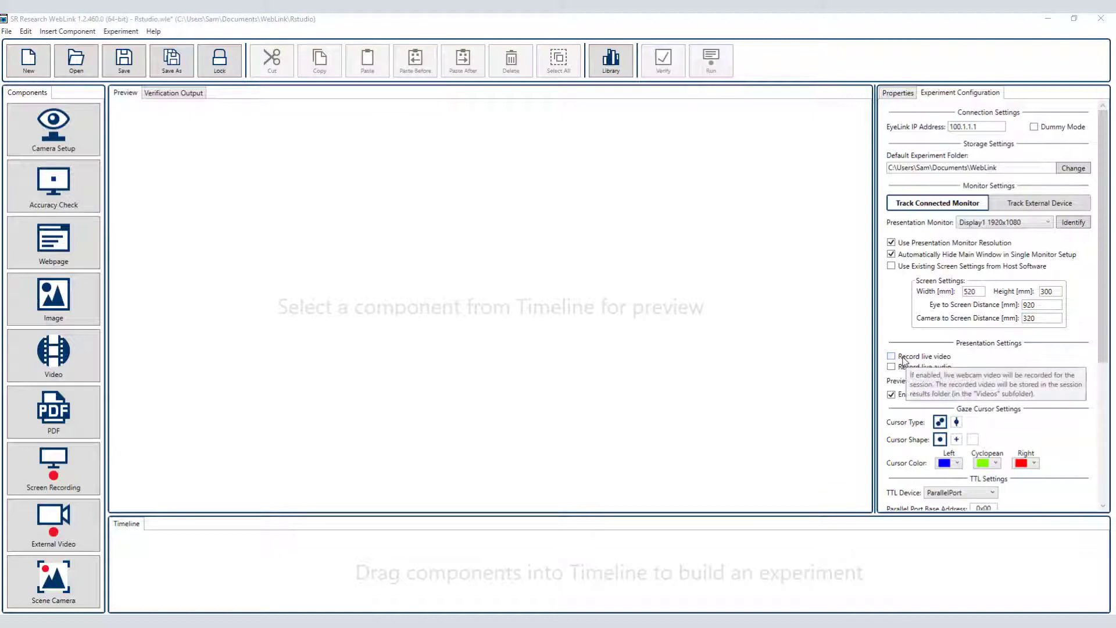
Enable live webcam video and audio recording, with audio from Microphone (Blue Snowball)
{"action": "left_click", "coordinate": [891, 360]}
{"action": "left_click", "coordinate": [891, 357]}
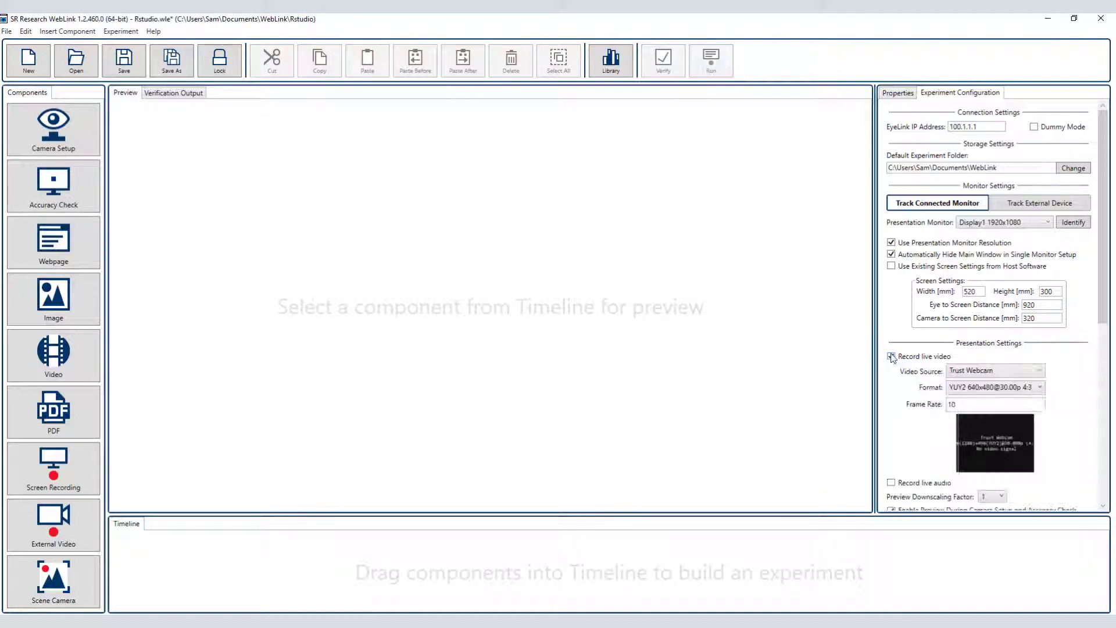
{"action": "scroll", "coordinate": [924, 359], "scroll_direction": "down", "scroll_amount": 2}
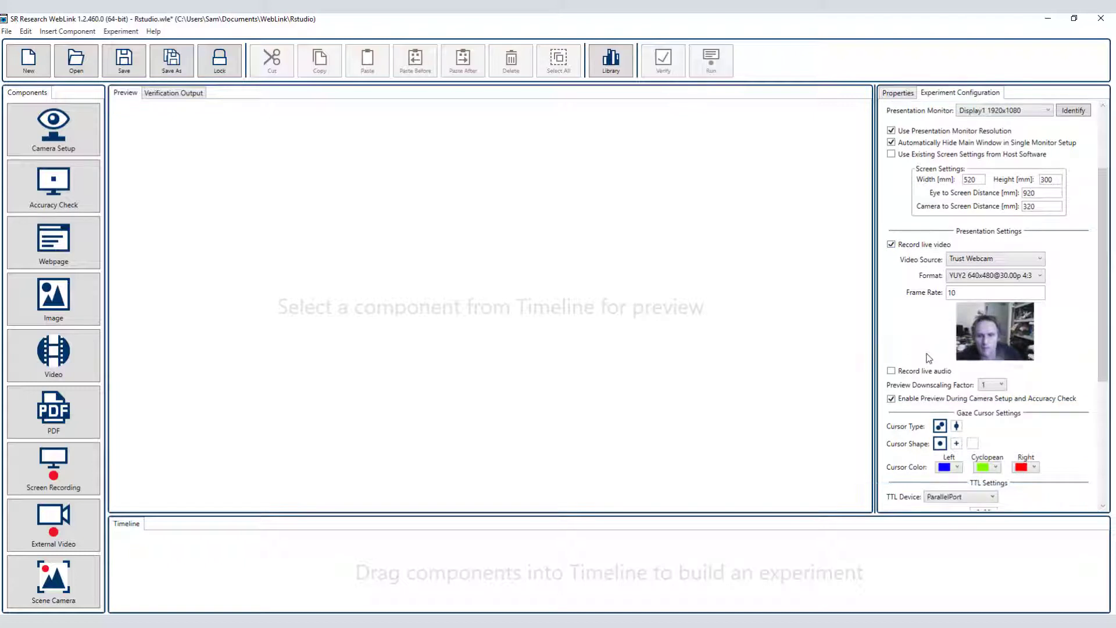
{"action": "left_click", "coordinate": [891, 371]}
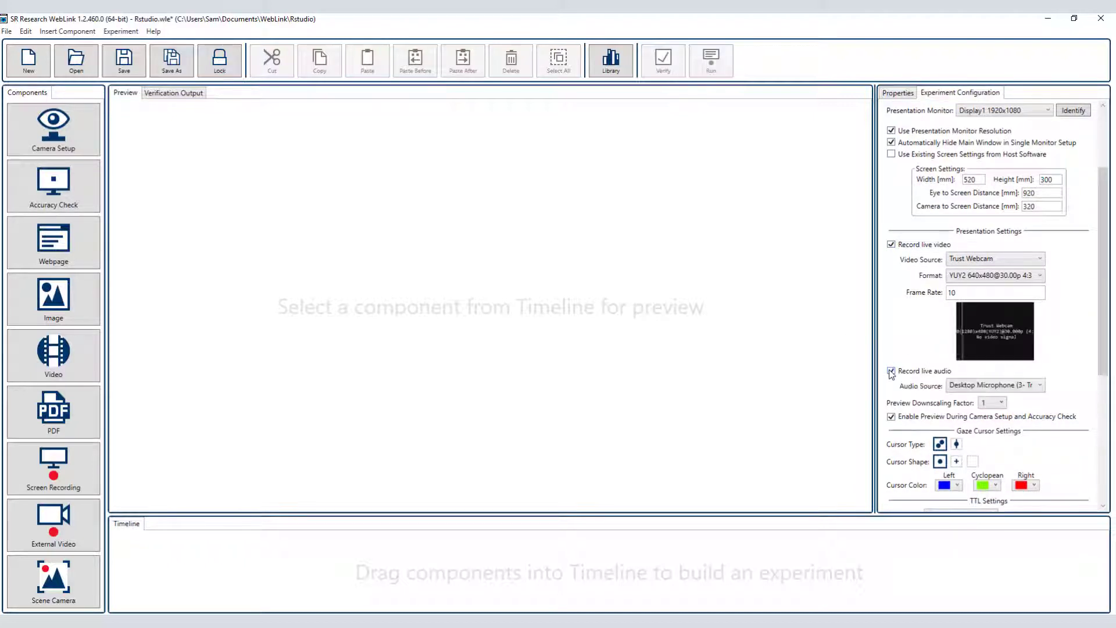
{"action": "scroll", "coordinate": [891, 373], "scroll_direction": "down", "scroll_amount": 2}
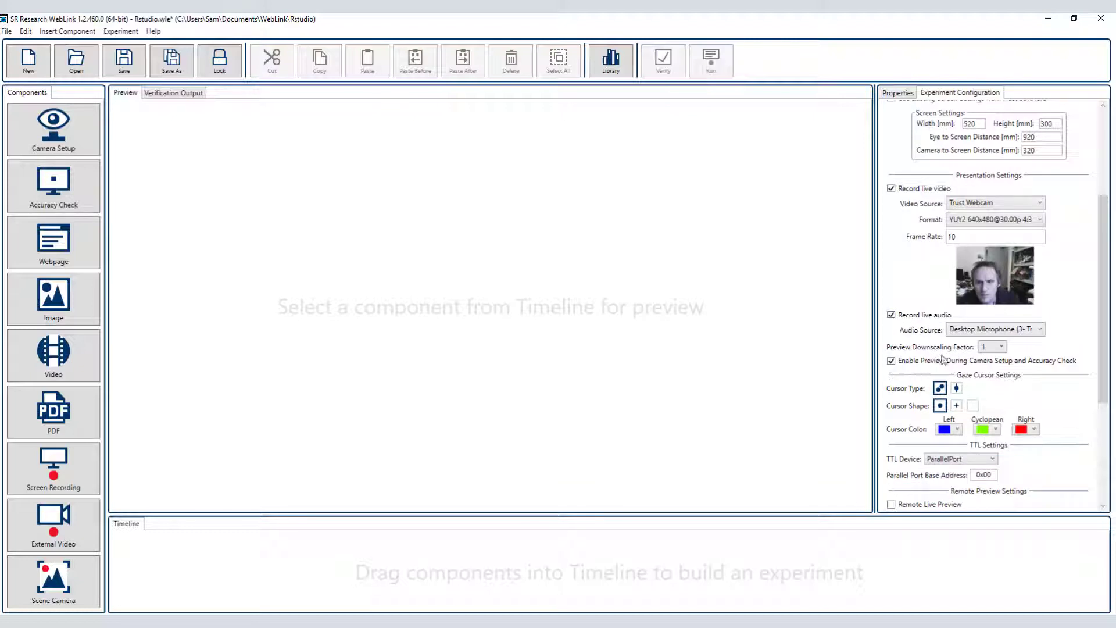
{"action": "left_click", "coordinate": [962, 333]}
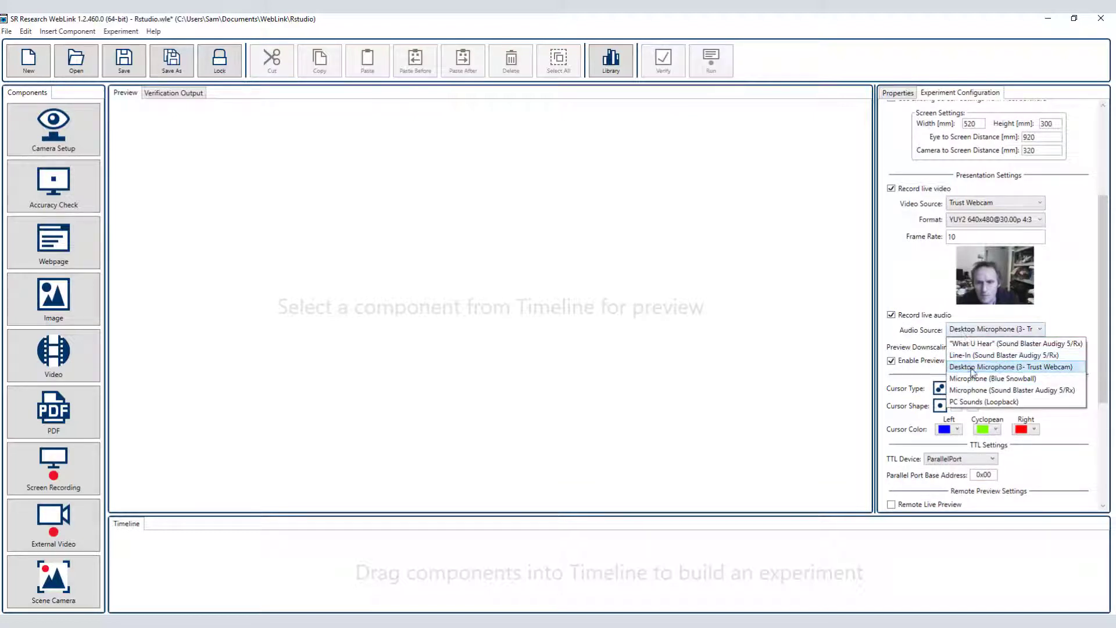
{"action": "left_click", "coordinate": [974, 379]}
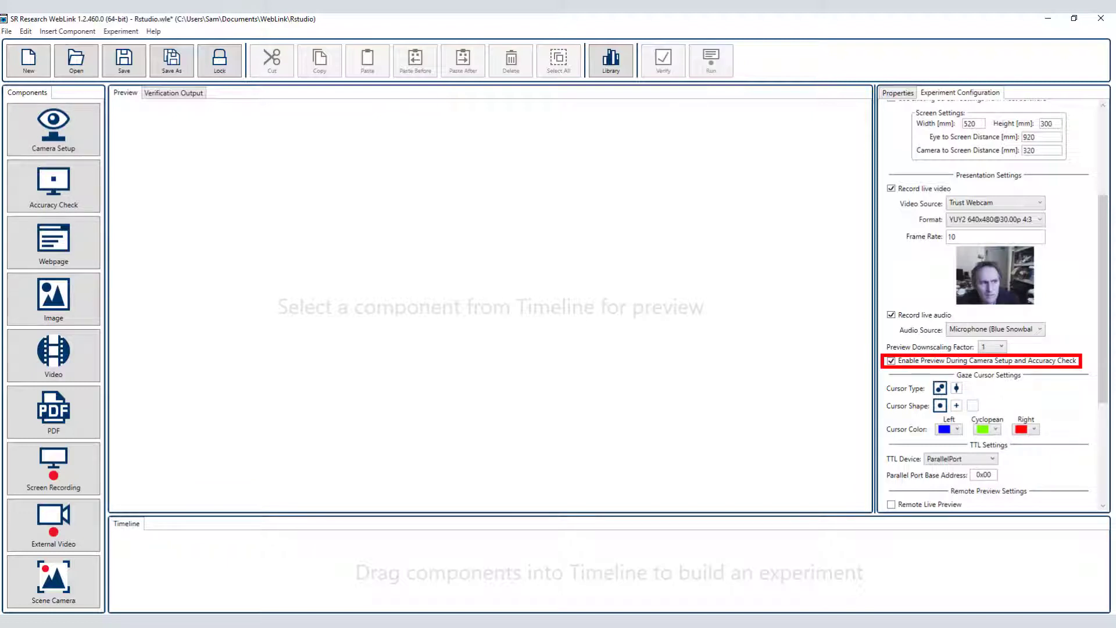
Start a test run with session name 'test' and advance past eye-camera setup
{"action": "left_click", "coordinate": [710, 65]}
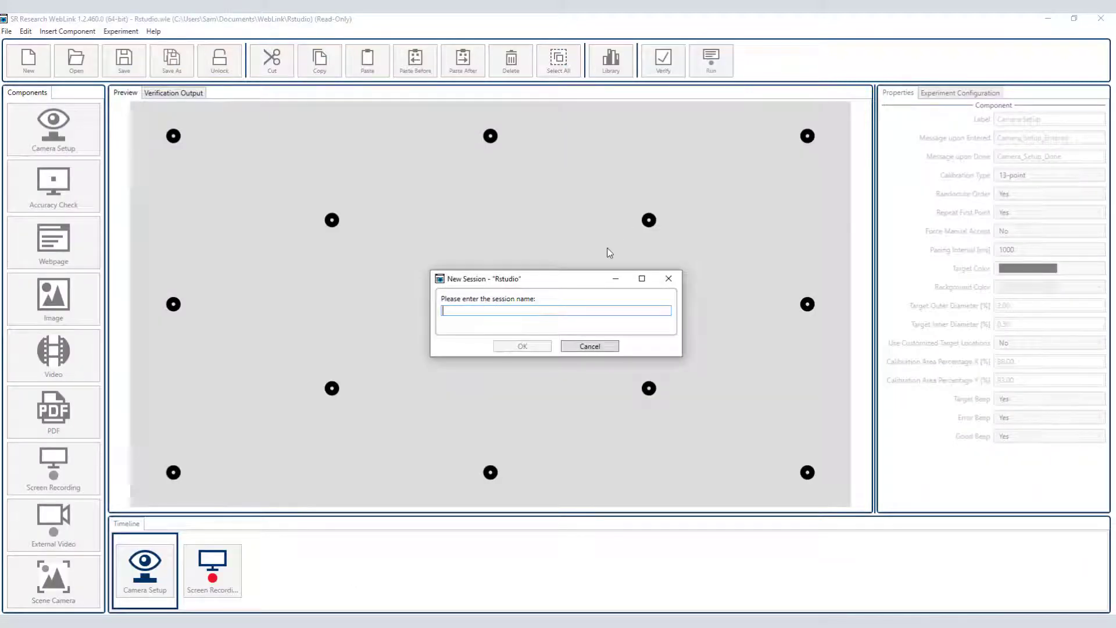
{"action": "type", "text": "test"}
{"action": "key", "text": "Return"}
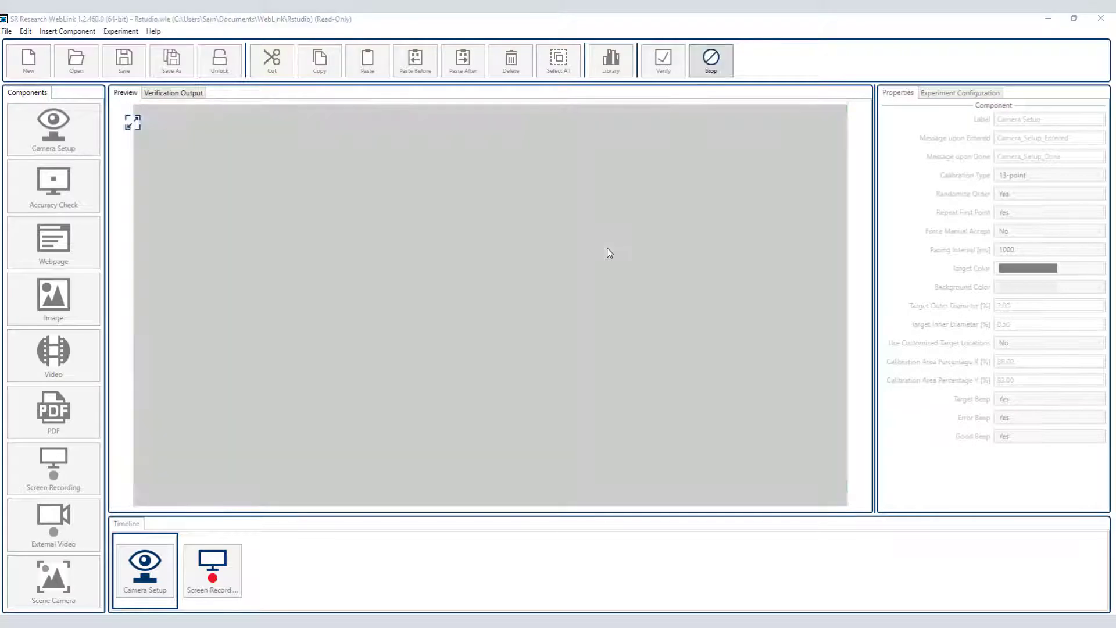
{"action": "key", "text": "c"}
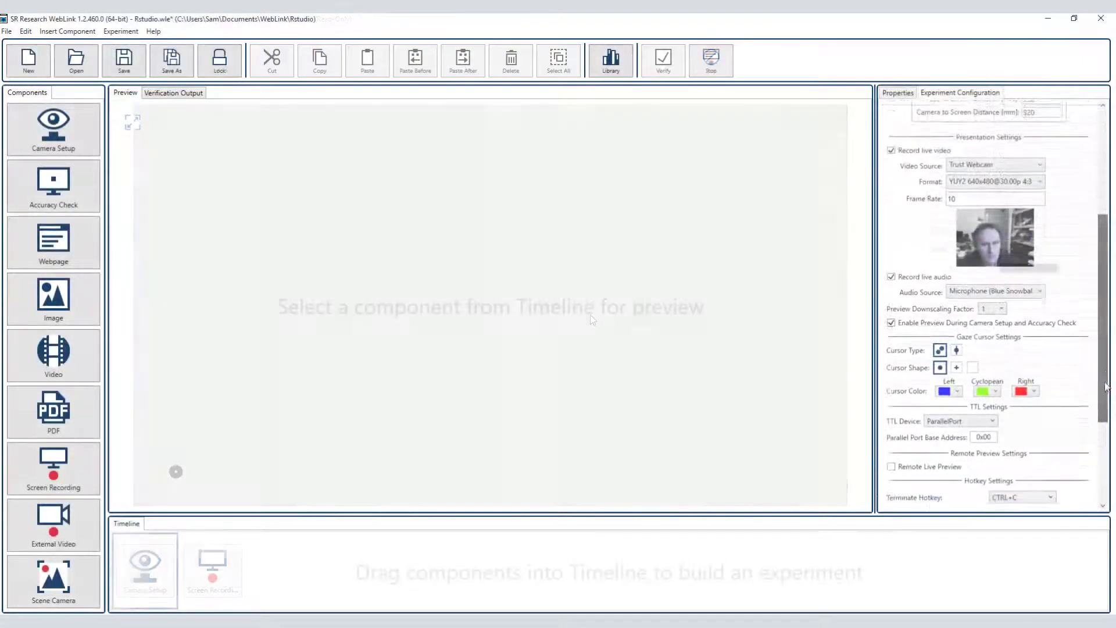
{"action": "scroll", "coordinate": [1114, 479], "scroll_direction": "down", "scroll_amount": 5}
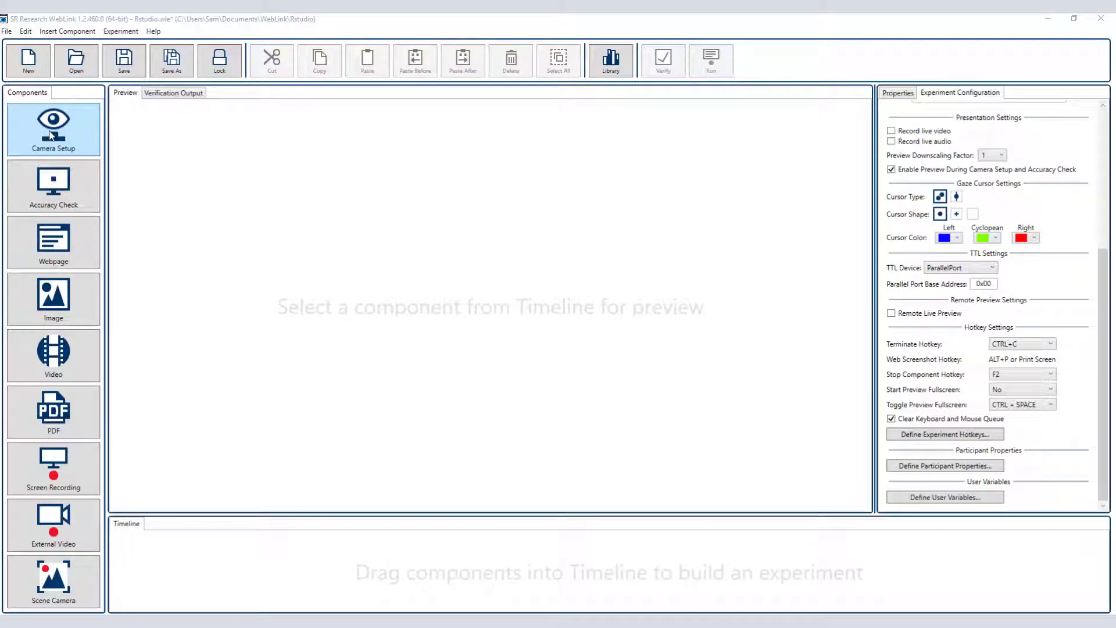
Drag the Camera Setup component into the empty timeline
{"action": "left_click_drag", "start_coordinate": [50, 135], "coordinate": [162, 576]}
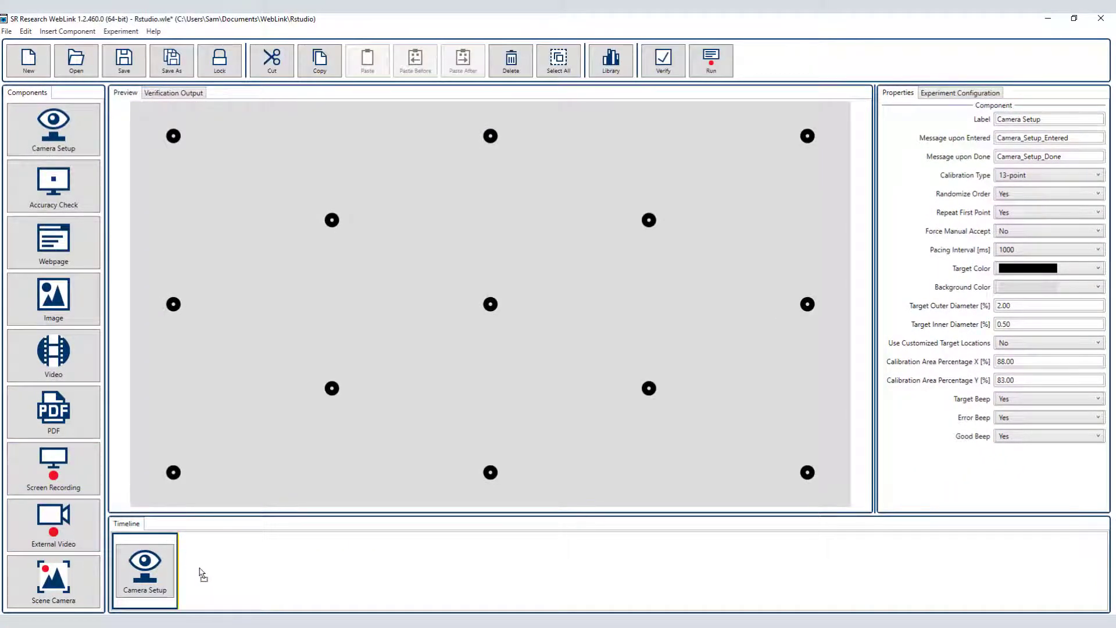
Add Screen Recording after Camera Setup, launching rstudio.exe on start
{"action": "left_click_drag", "start_coordinate": [200, 574], "coordinate": [201, 573]}
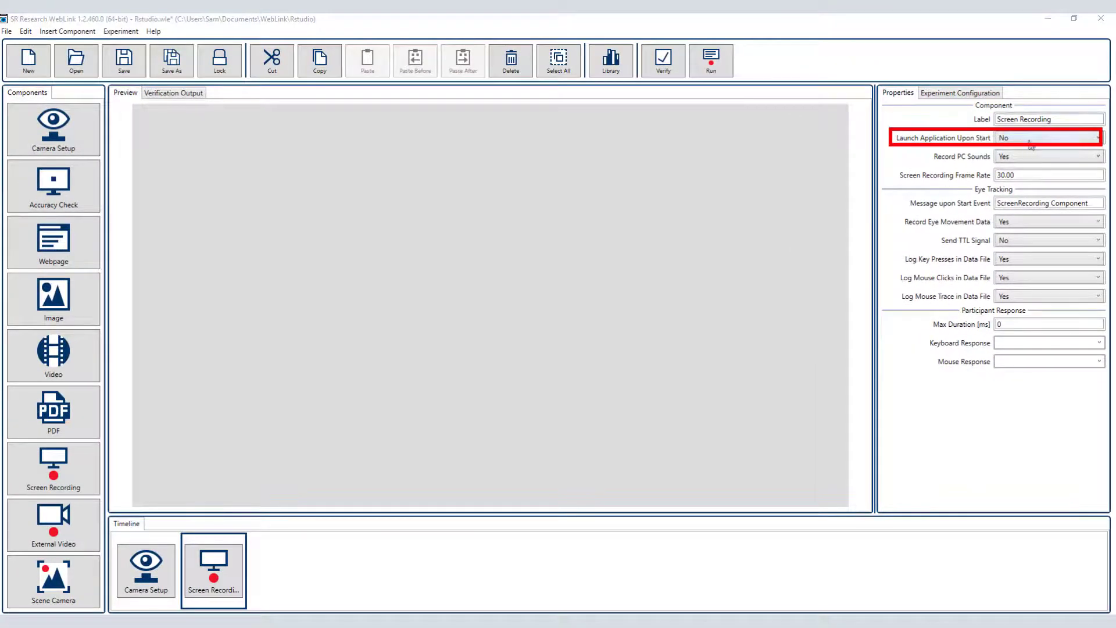
{"action": "left_click", "coordinate": [1030, 142]}
{"action": "left_click", "coordinate": [1030, 153]}
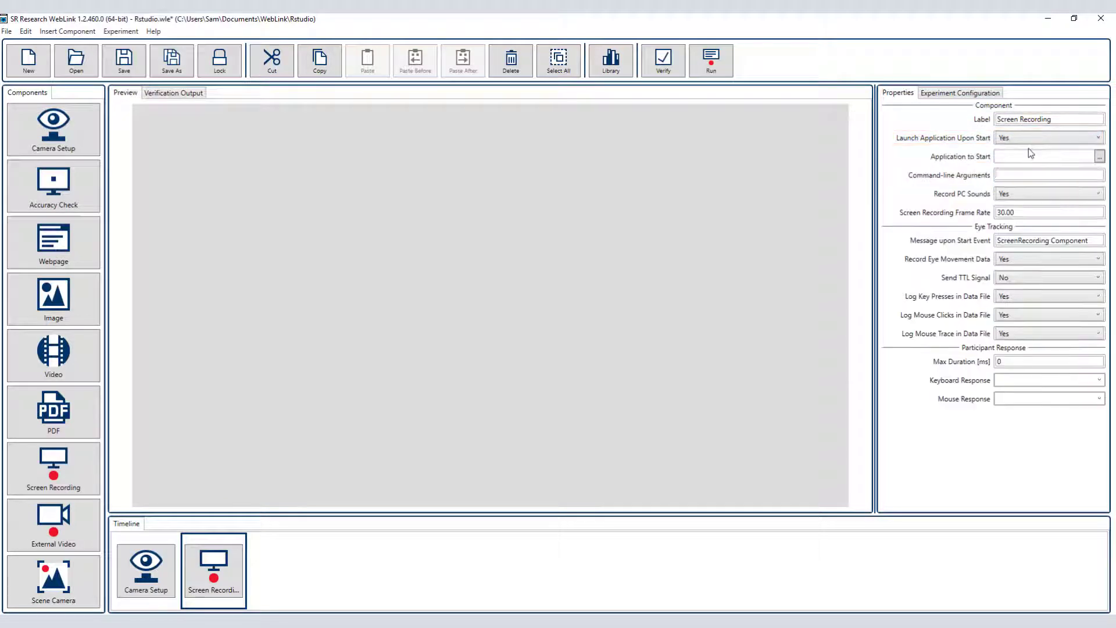
{"action": "left_click", "coordinate": [1098, 156]}
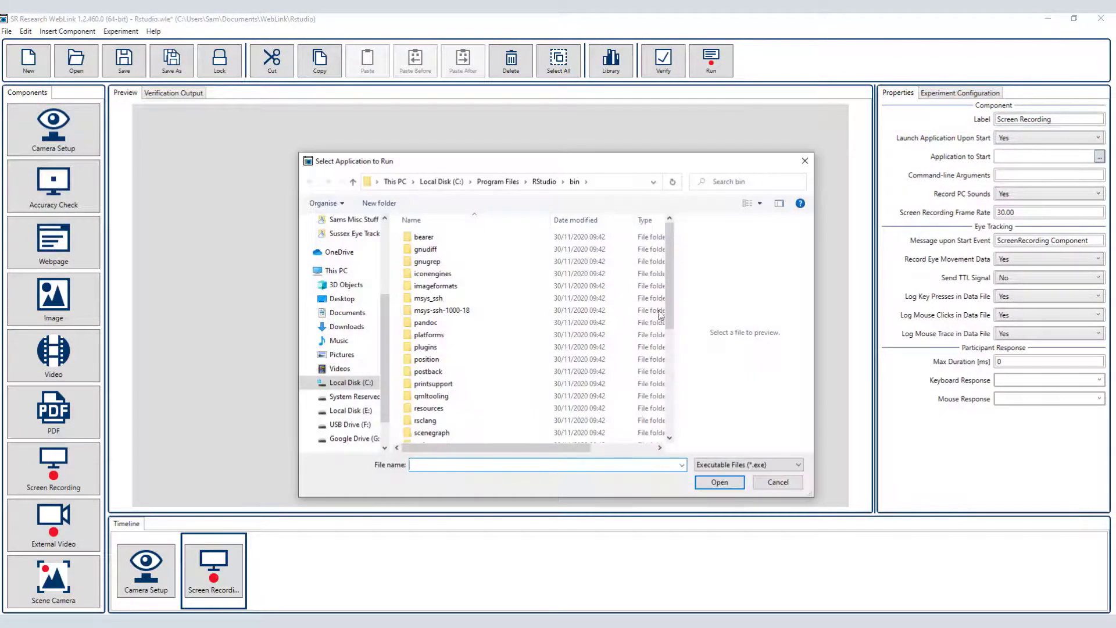
{"action": "scroll", "coordinate": [655, 316], "scroll_direction": "down", "scroll_amount": 6}
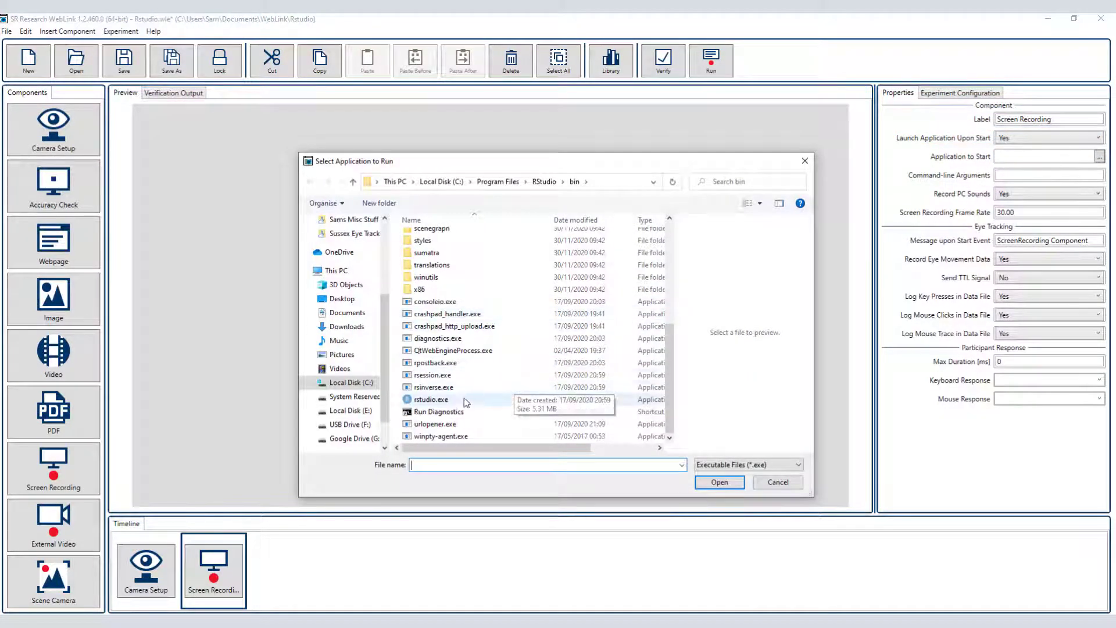
{"action": "left_click", "coordinate": [465, 401]}
{"action": "double_click", "coordinate": [465, 399]}
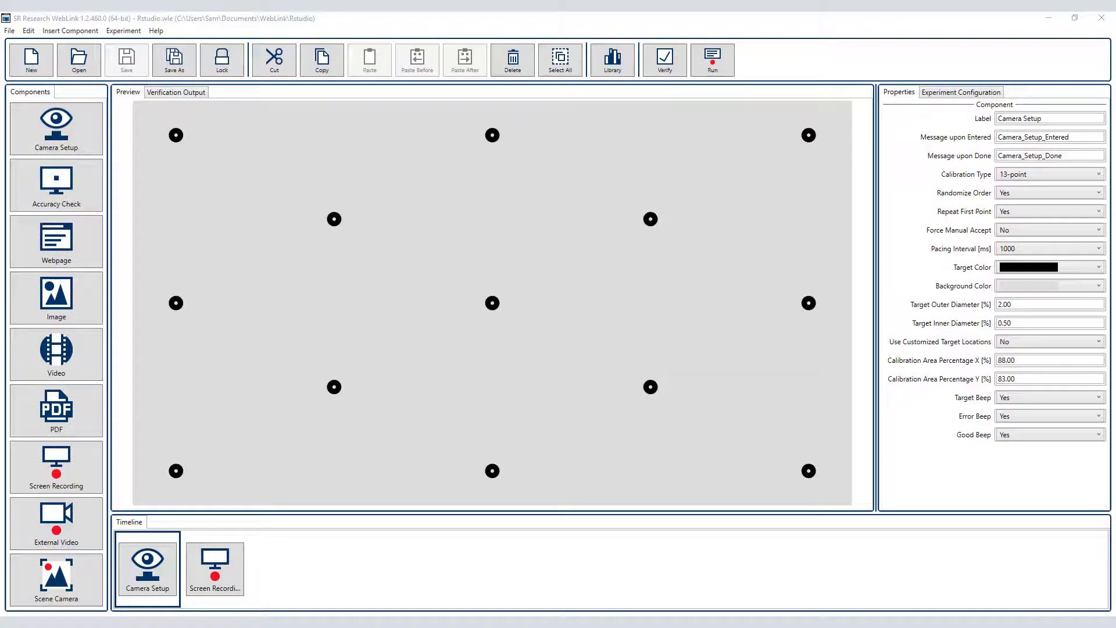
Start session Sam7, toggle between eye and full-face camera images, then begin calibration
{"action": "left_click", "coordinate": [723, 58]}
{"action": "type", "text": "Sam7"}
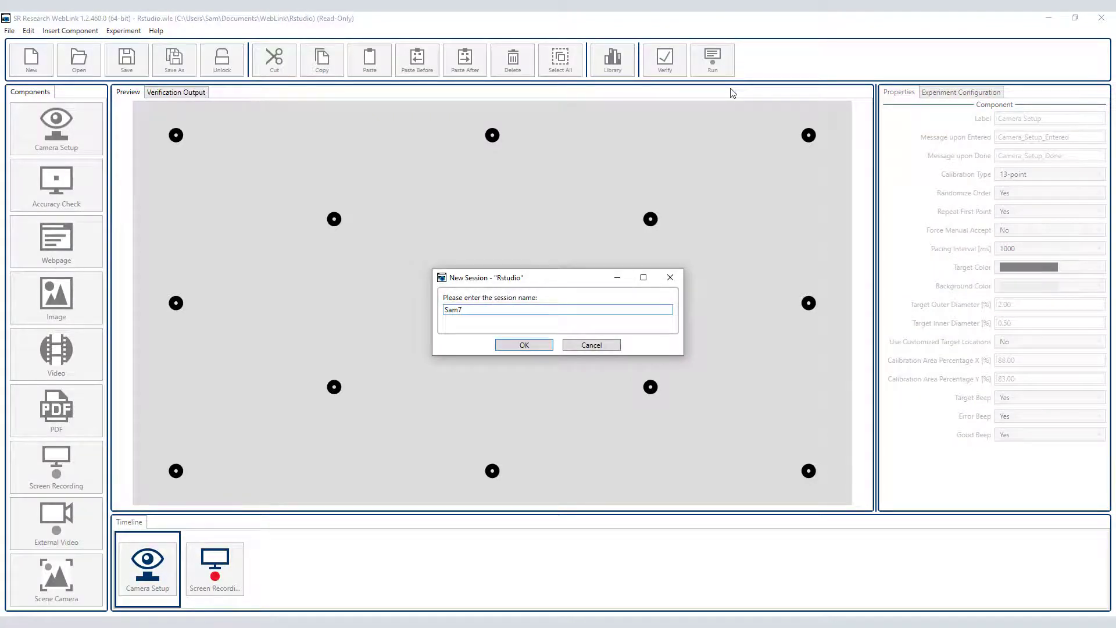
{"action": "key", "text": "Return"}
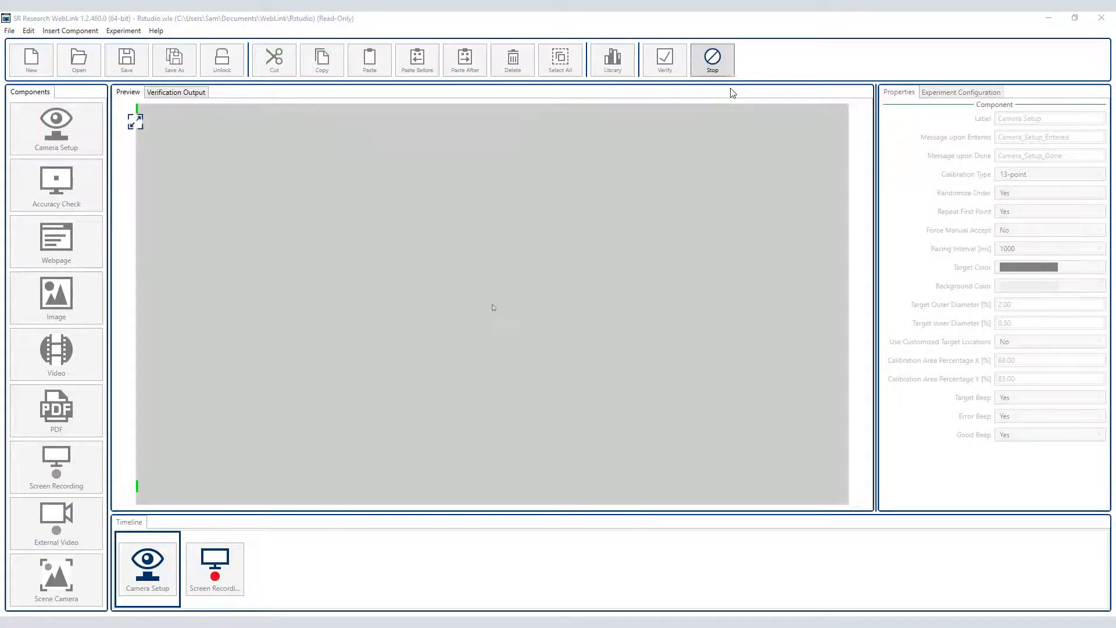
{"action": "key", "text": "Right"}
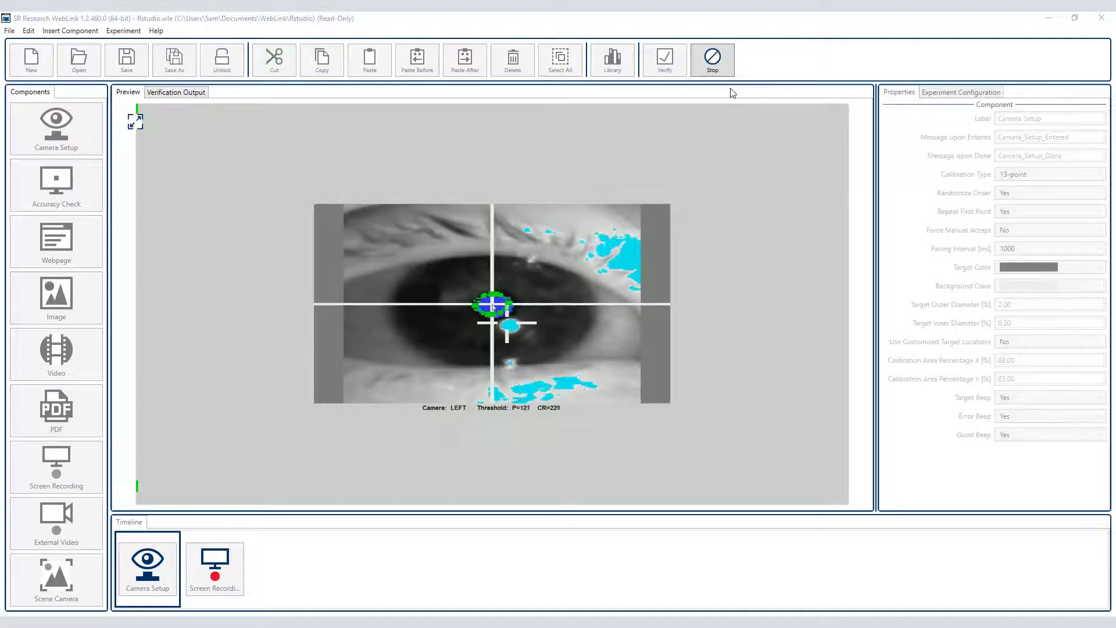
{"action": "key", "text": "Left"}
{"action": "key", "text": "c"}
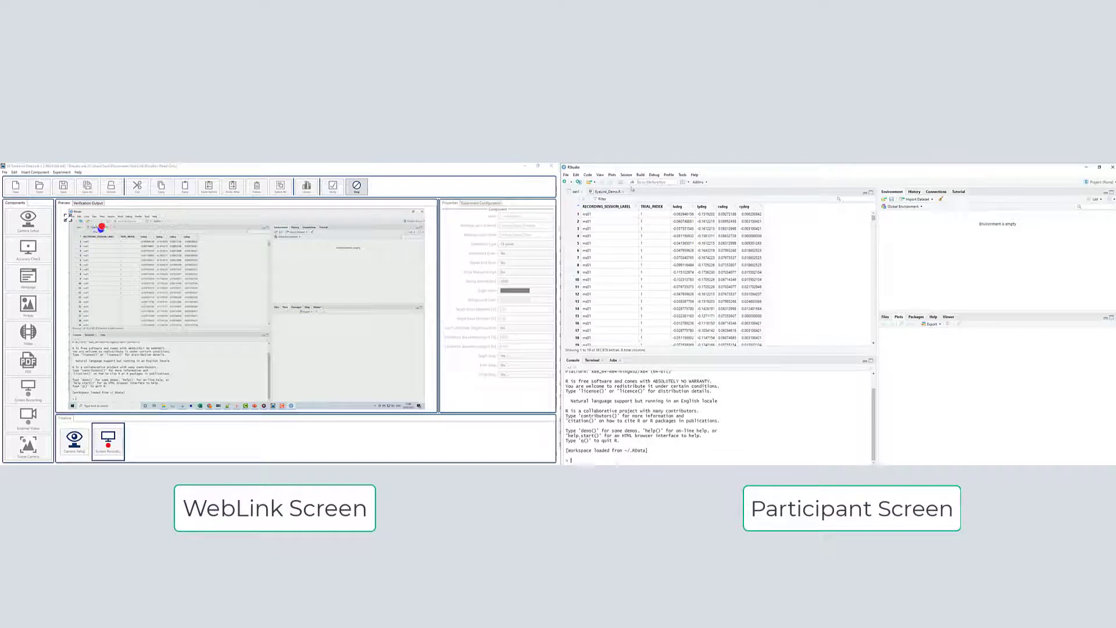
In RStudio, switch to the EyeLink_Demo.R tab and select lines 32–38
{"action": "left_click", "coordinate": [612, 193]}
{"action": "scroll", "coordinate": [646, 248], "scroll_direction": "down", "scroll_amount": 5}
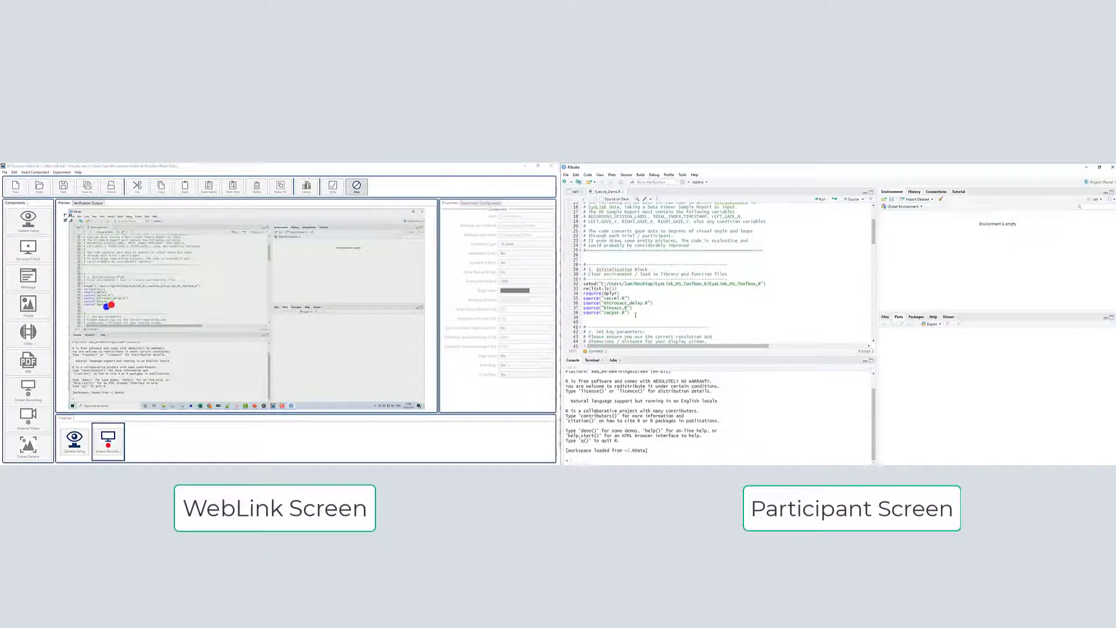
{"action": "left_click_drag", "start_coordinate": [629, 312], "coordinate": [584, 284]}
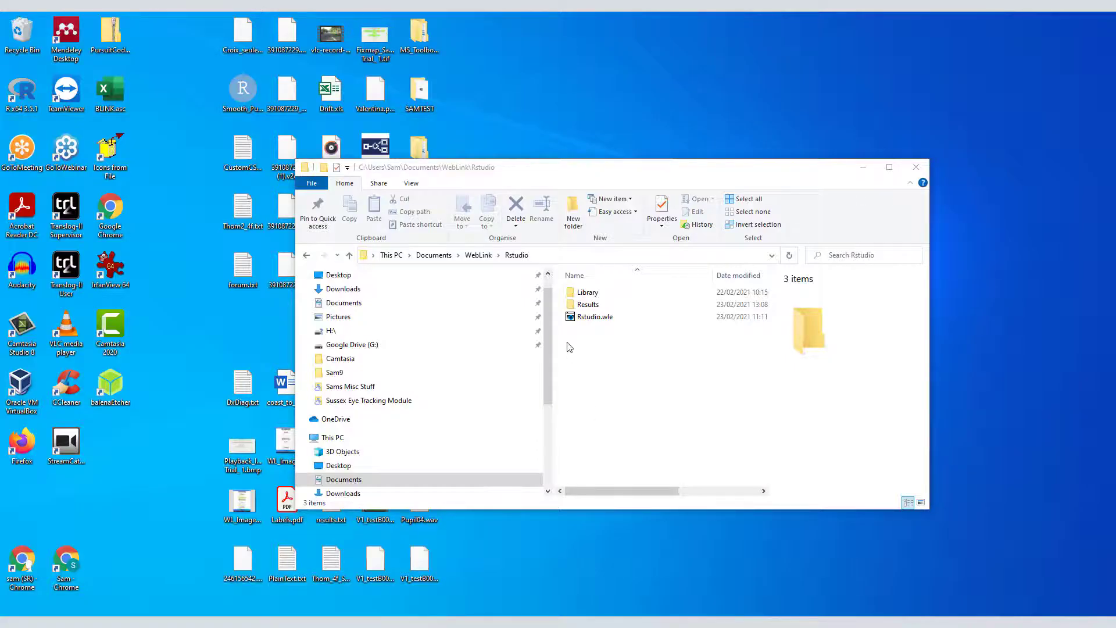
Check screenrecording.mp4 in Results > Sam9 > Videos, then open Sam9.edf
{"action": "double_click", "coordinate": [569, 305]}
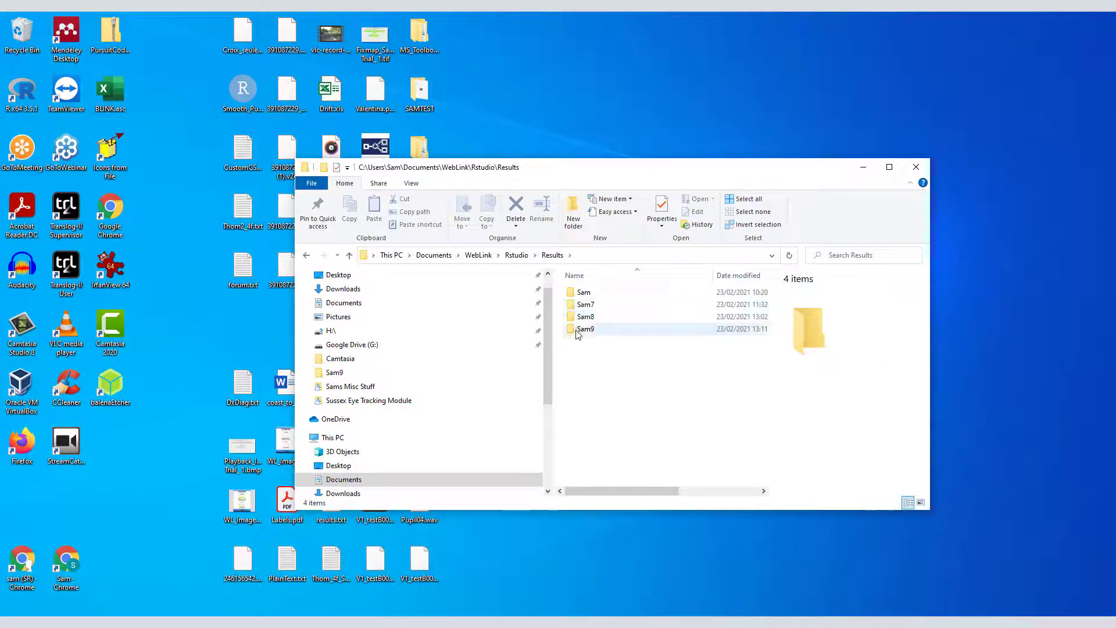
{"action": "double_click", "coordinate": [578, 330]}
{"action": "double_click", "coordinate": [584, 317]}
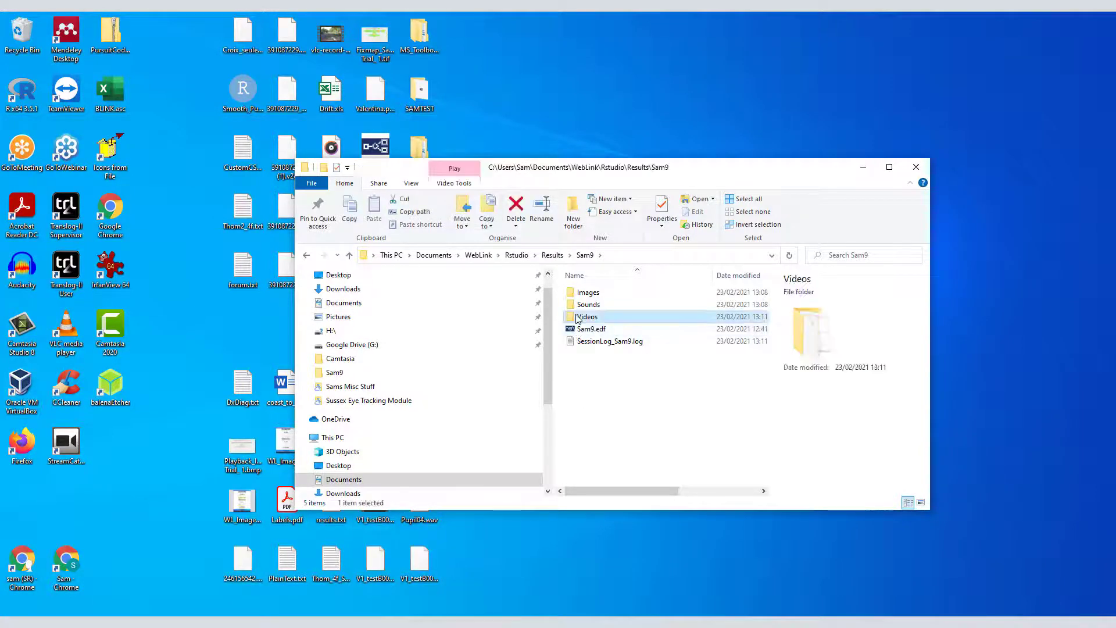
{"action": "left_click", "coordinate": [594, 326]}
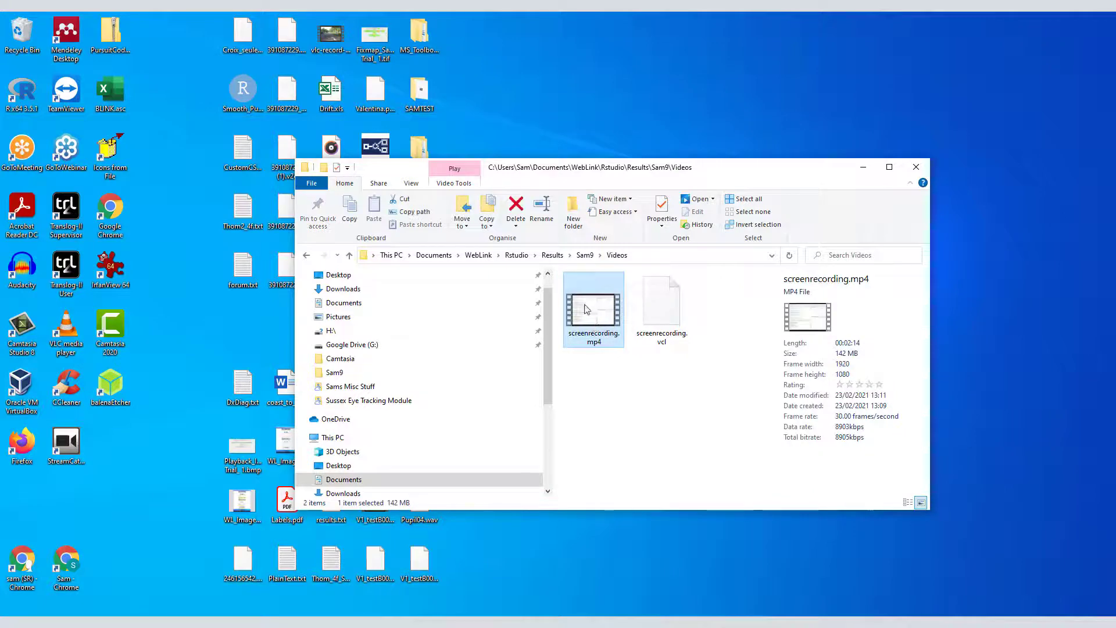
{"action": "left_click", "coordinate": [585, 256]}
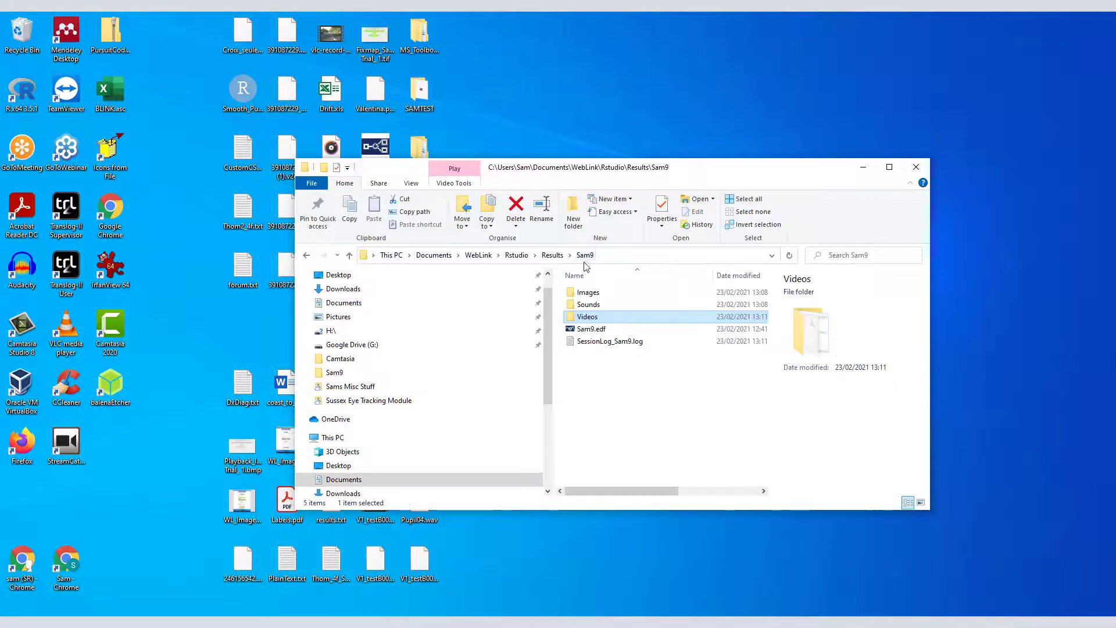
{"action": "double_click", "coordinate": [587, 330]}
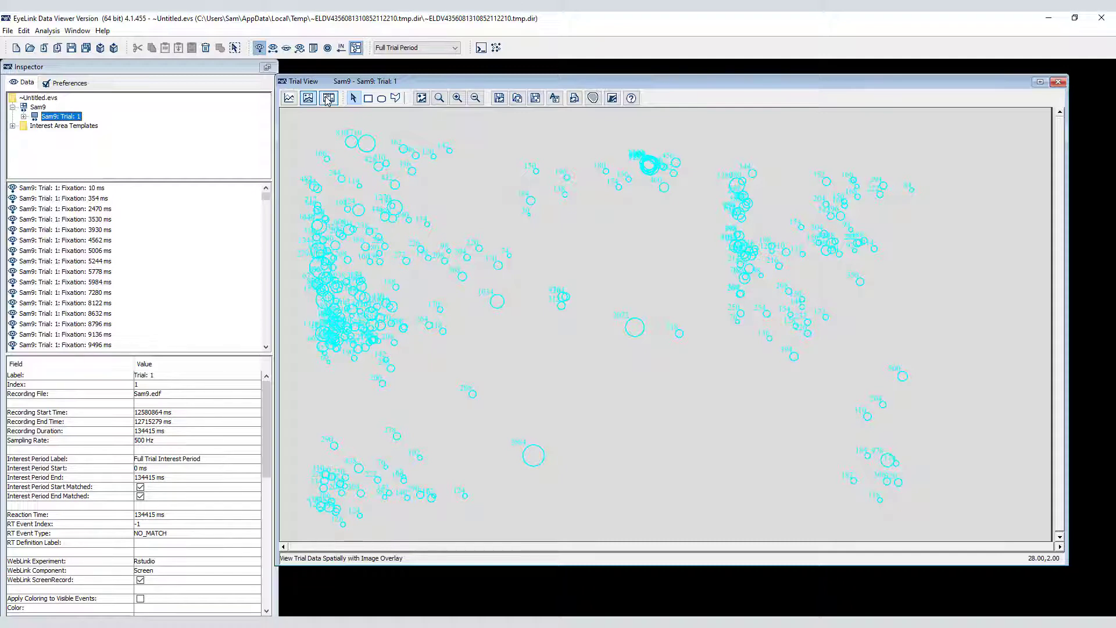
Play back the trial animation and set the trial time readout colour to red
{"action": "left_click", "coordinate": [329, 98]}
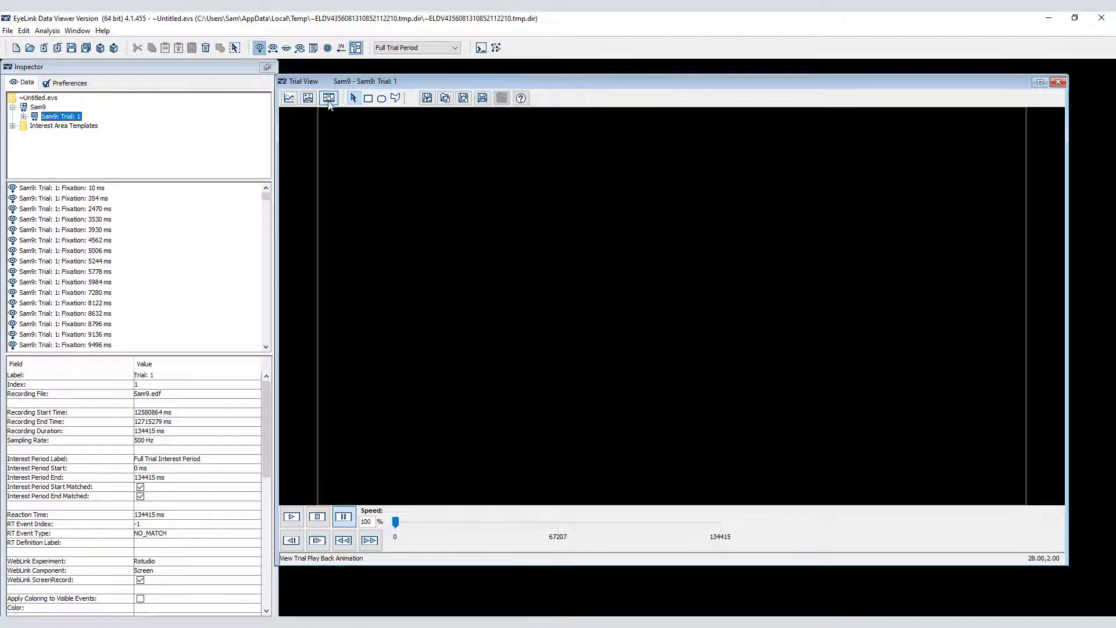
{"action": "left_click", "coordinate": [293, 516]}
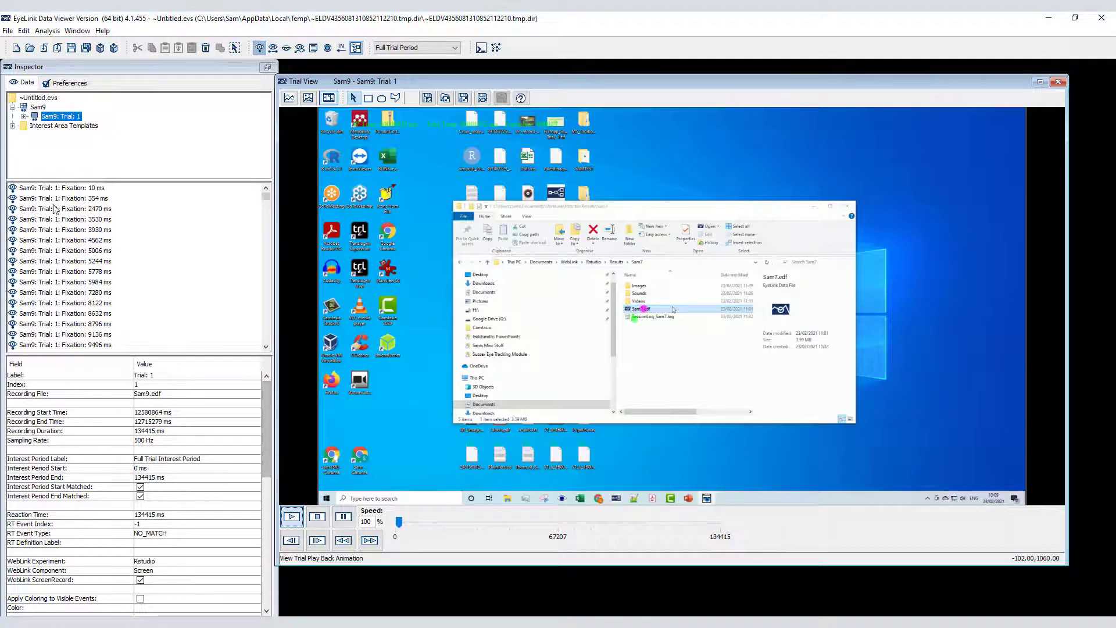
{"action": "left_click", "coordinate": [65, 82]}
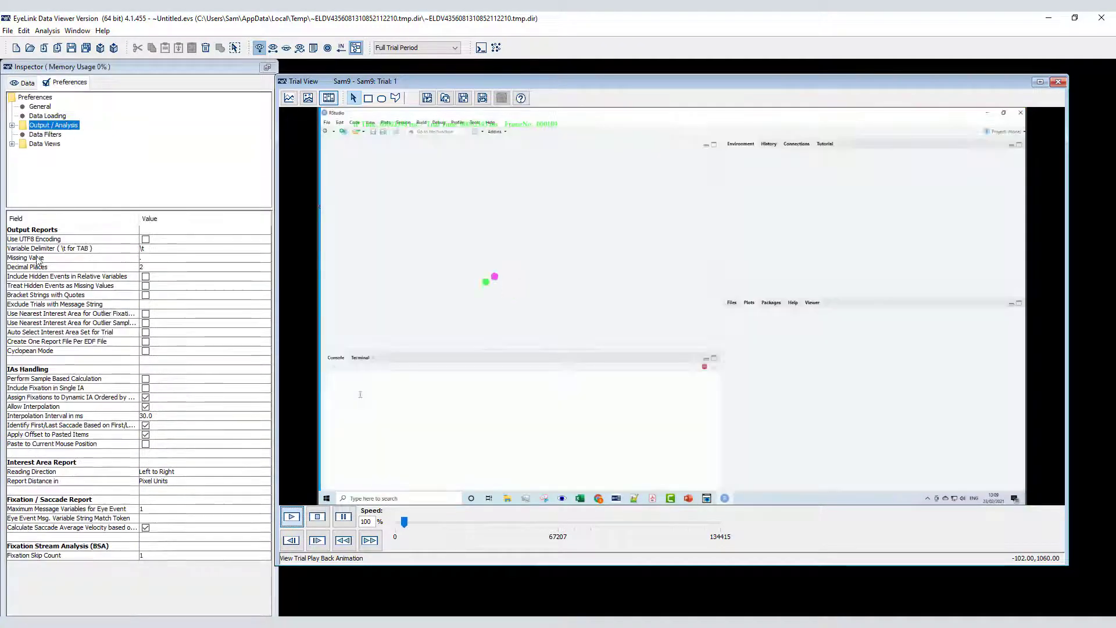
{"action": "left_click", "coordinate": [11, 143]}
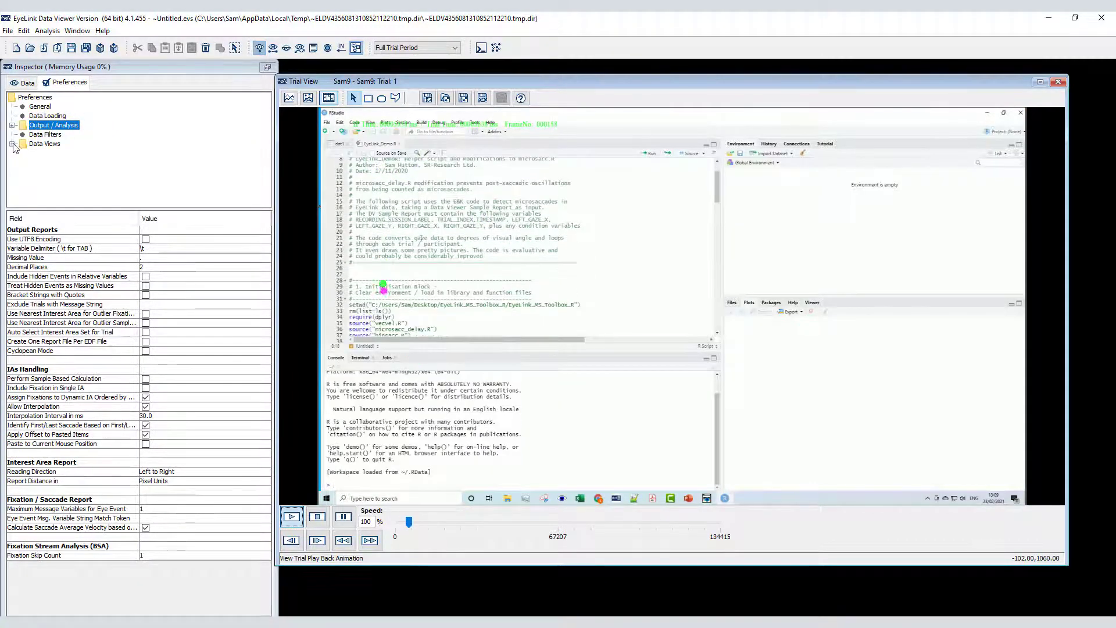
{"action": "left_click", "coordinate": [51, 172]}
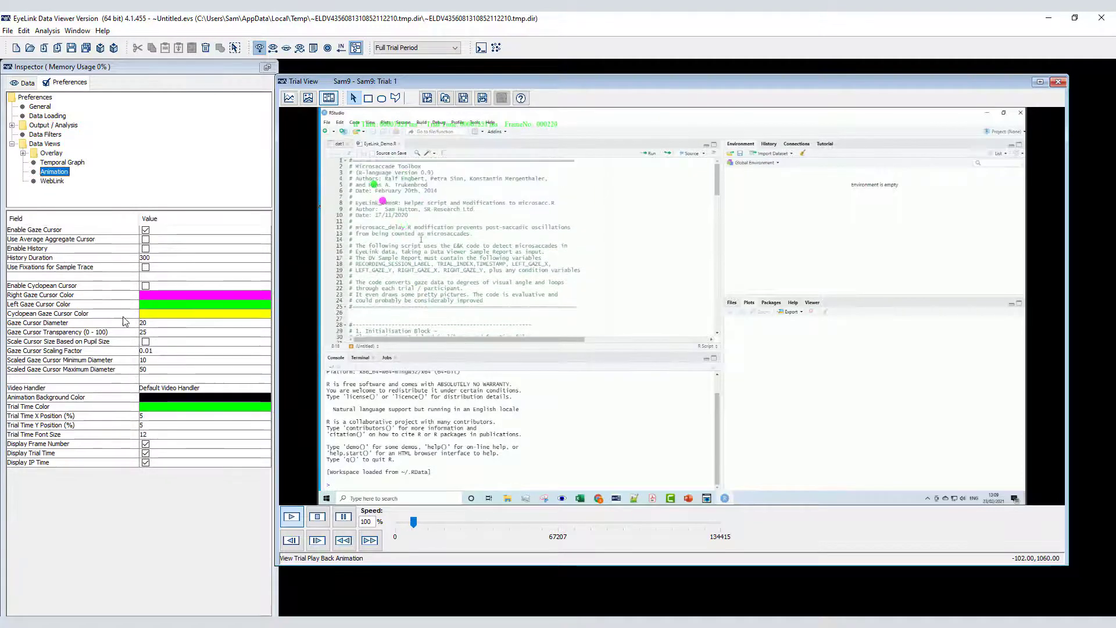
{"action": "left_click", "coordinate": [152, 406]}
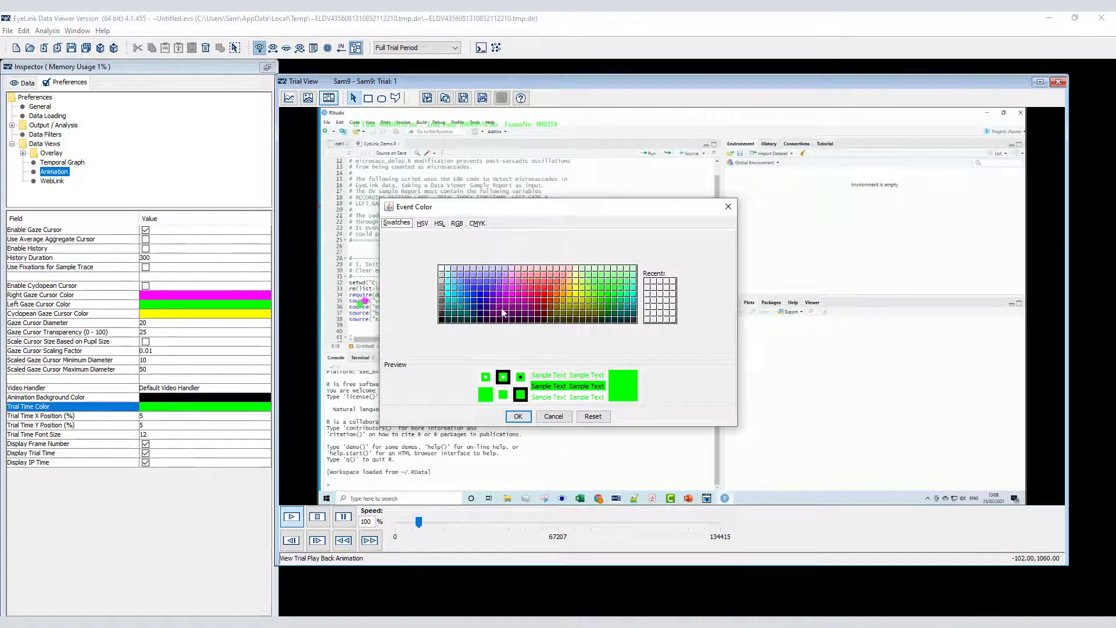
{"action": "left_click", "coordinate": [530, 295]}
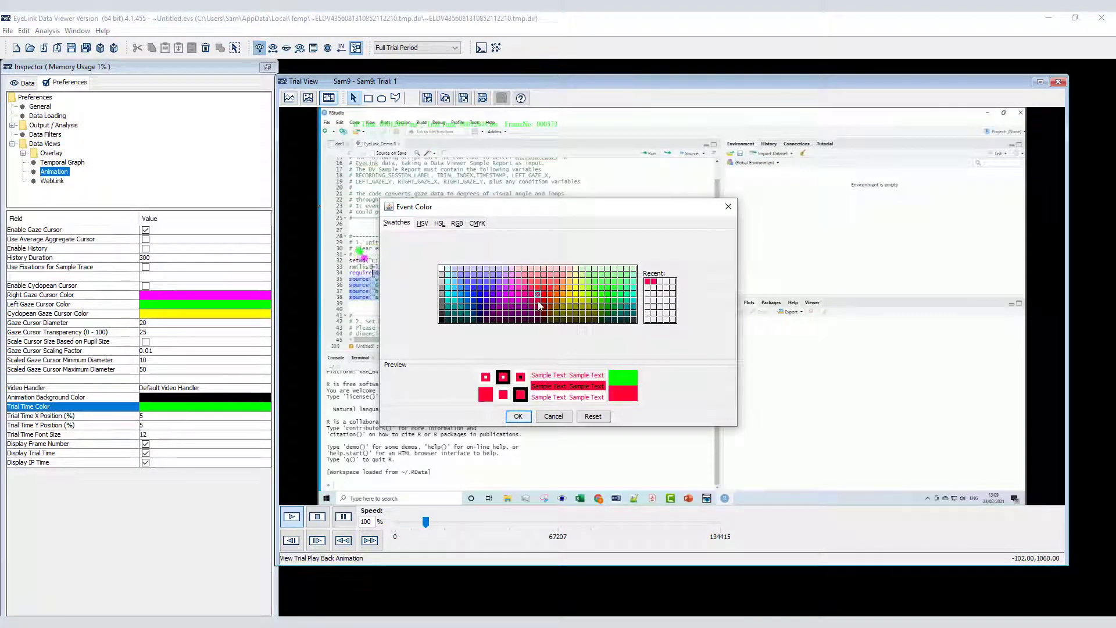
{"action": "left_click", "coordinate": [518, 416]}
Set trial time font size 24 at X 20, Y 3, and enable the cyclopean cursor
{"action": "left_click", "coordinate": [179, 435]}
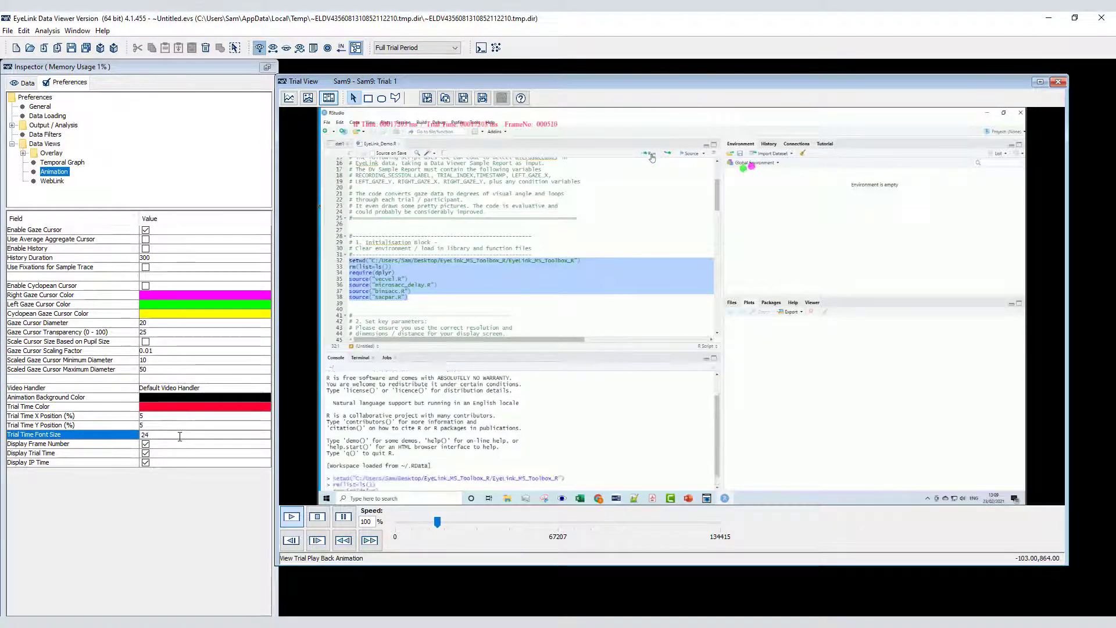
{"action": "type", "text": "24"}
{"action": "key", "text": "Return"}
{"action": "left_click", "coordinate": [145, 416]}
{"action": "type", "text": "20"}
{"action": "left_click", "coordinate": [146, 424]}
{"action": "type", "text": "3"}
{"action": "key", "text": "Return"}
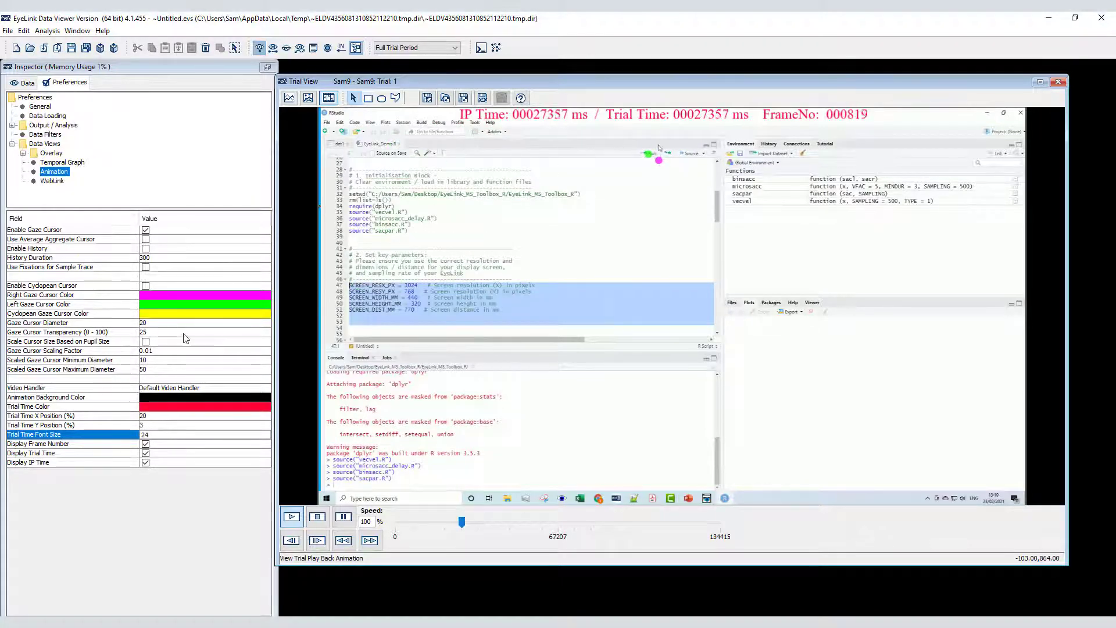
{"action": "left_click", "coordinate": [146, 286]}
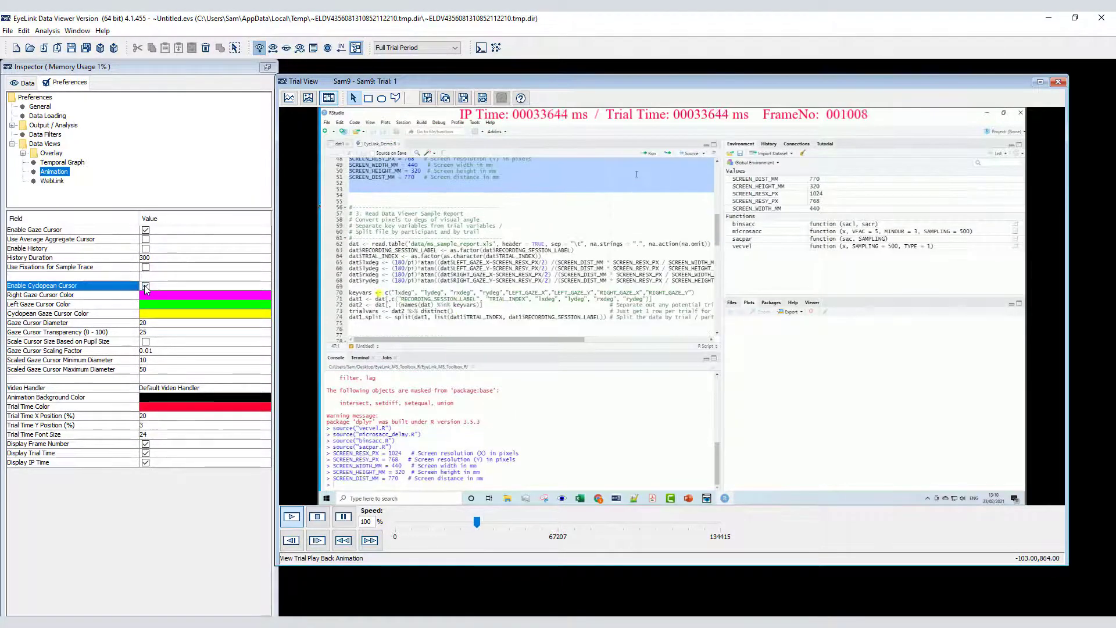
{"action": "left_click", "coordinate": [146, 249]}
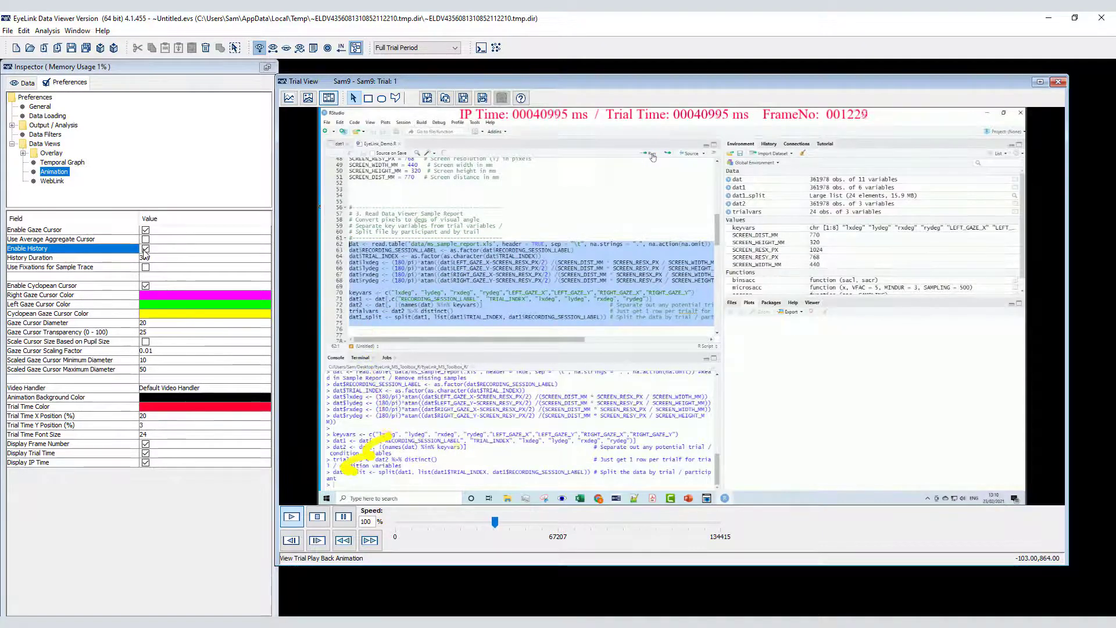
{"action": "left_click", "coordinate": [146, 249]}
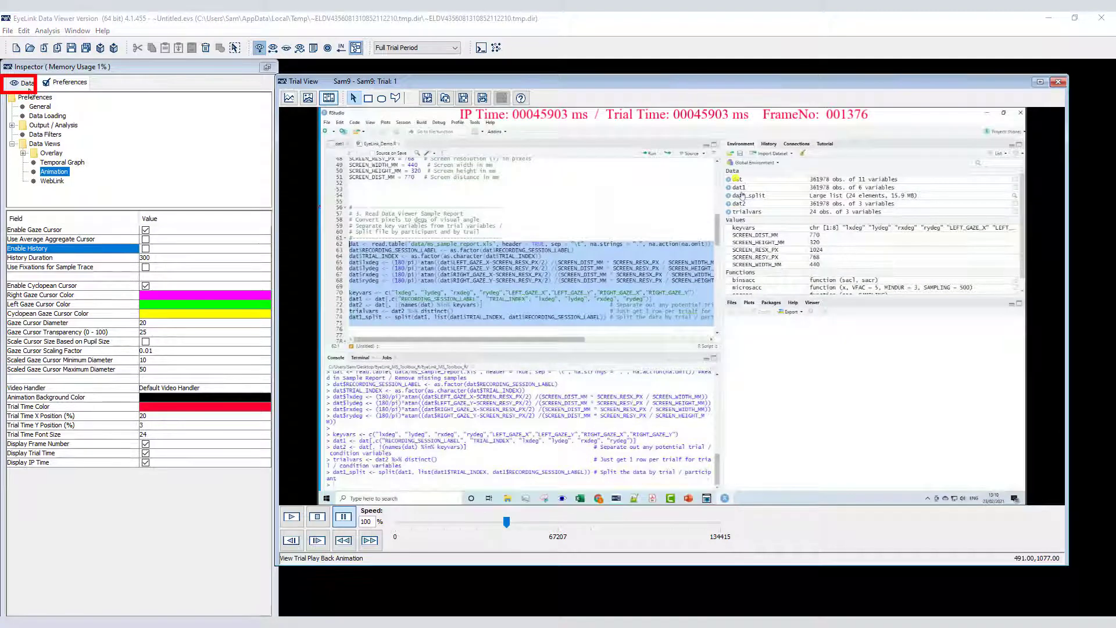
Show messages in the Data event list and jump to the 17119 ms MouseDown Left 904 128 message
{"action": "left_click", "coordinate": [27, 83]}
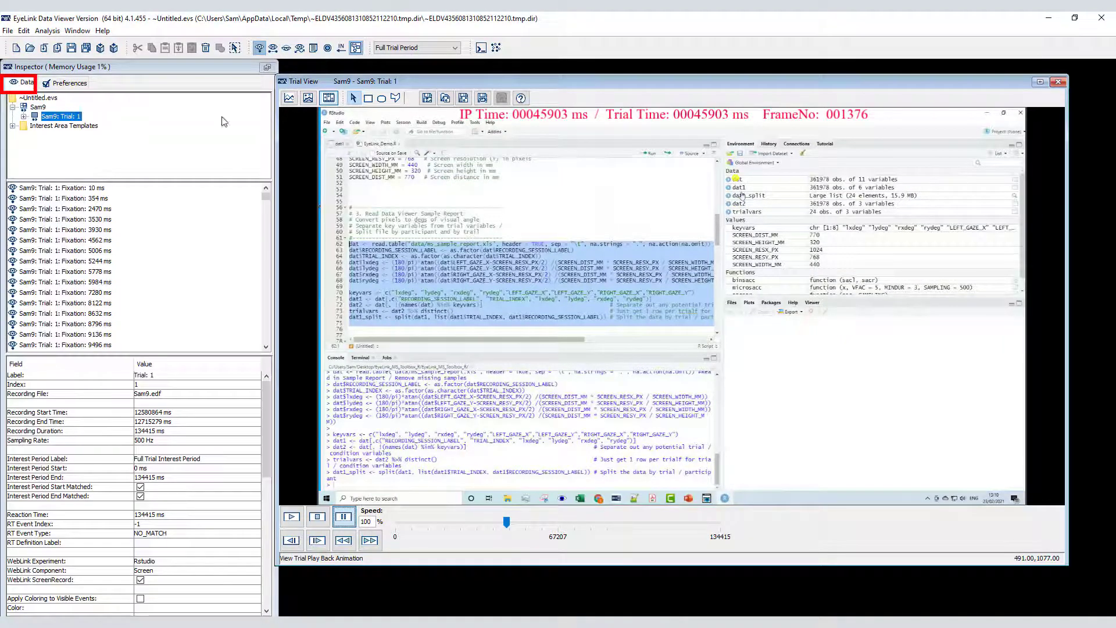
{"action": "left_click", "coordinate": [312, 49]}
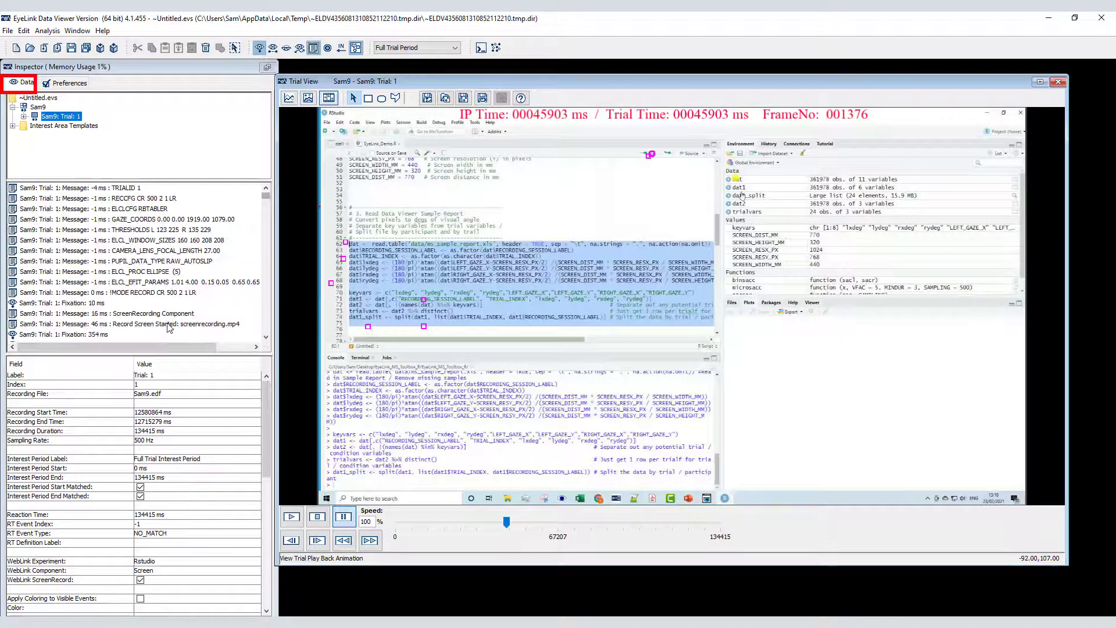
{"action": "scroll", "coordinate": [162, 300], "scroll_direction": "down", "scroll_amount": 5}
{"action": "scroll", "coordinate": [161, 296], "scroll_direction": "down", "scroll_amount": 3}
{"action": "left_click", "coordinate": [161, 294]}
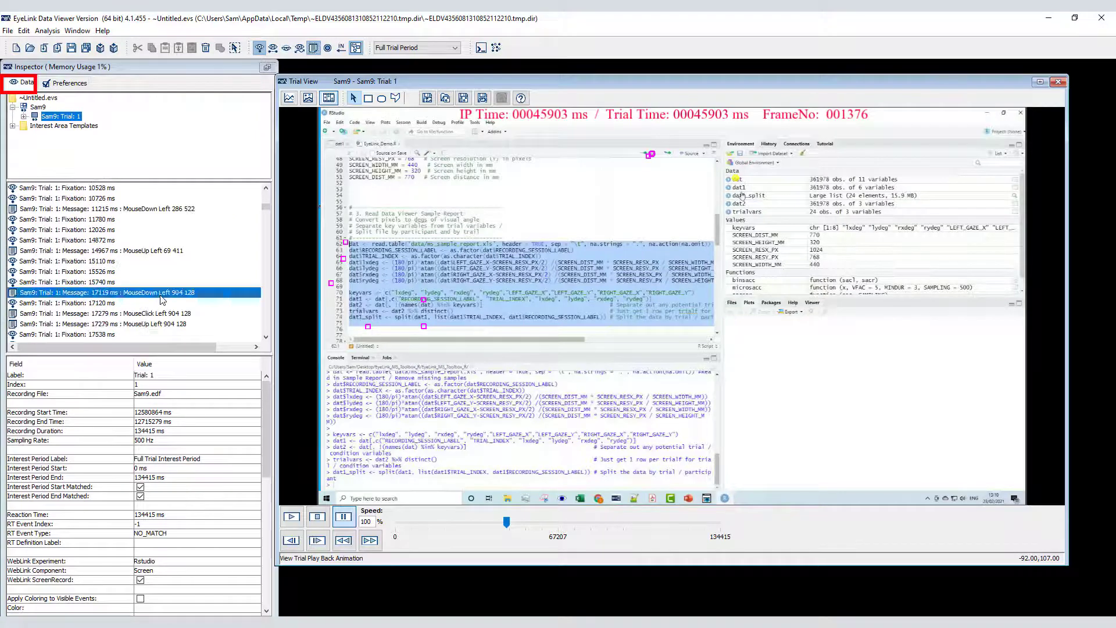
{"action": "scroll", "coordinate": [162, 300], "scroll_direction": "up", "scroll_amount": 1}
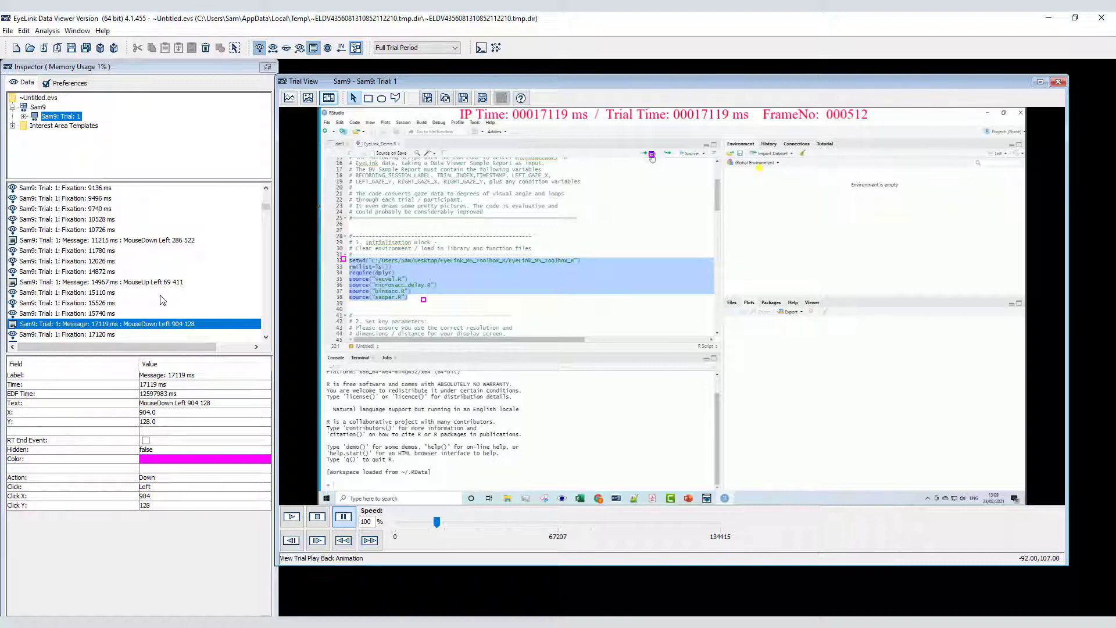
Scrub the playback from the Record Screen Started message to frame 120, where RStudio work begins
{"action": "scroll", "coordinate": [162, 300], "scroll_direction": "up", "scroll_amount": 10}
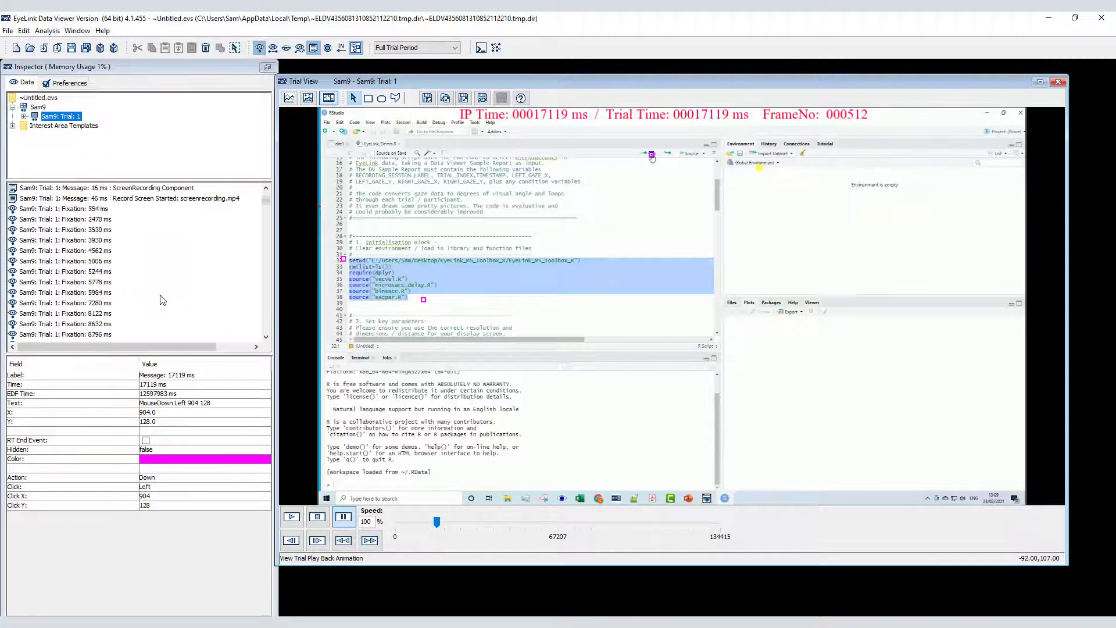
{"action": "left_click", "coordinate": [162, 295]}
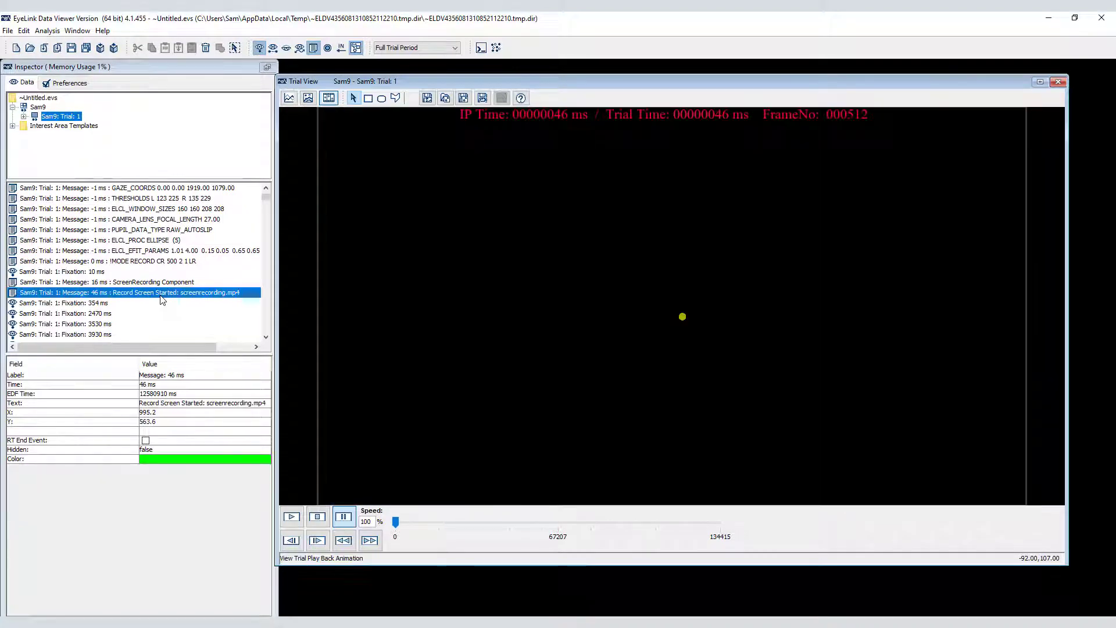
{"action": "left_click_drag", "start_coordinate": [396, 520], "coordinate": [406, 523]}
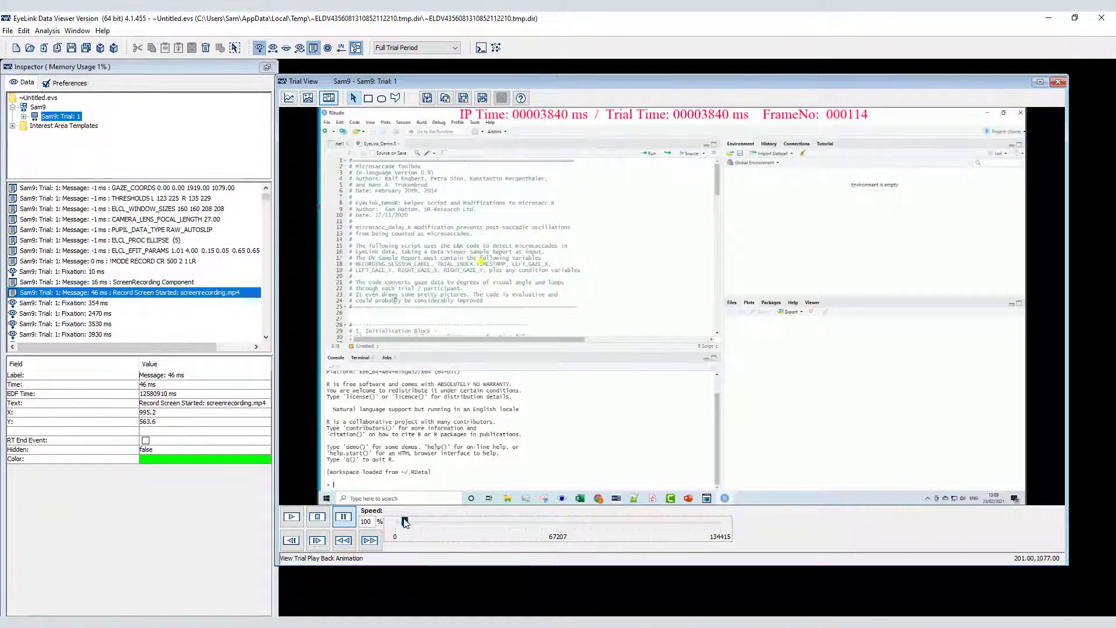
{"action": "left_click", "coordinate": [293, 539]}
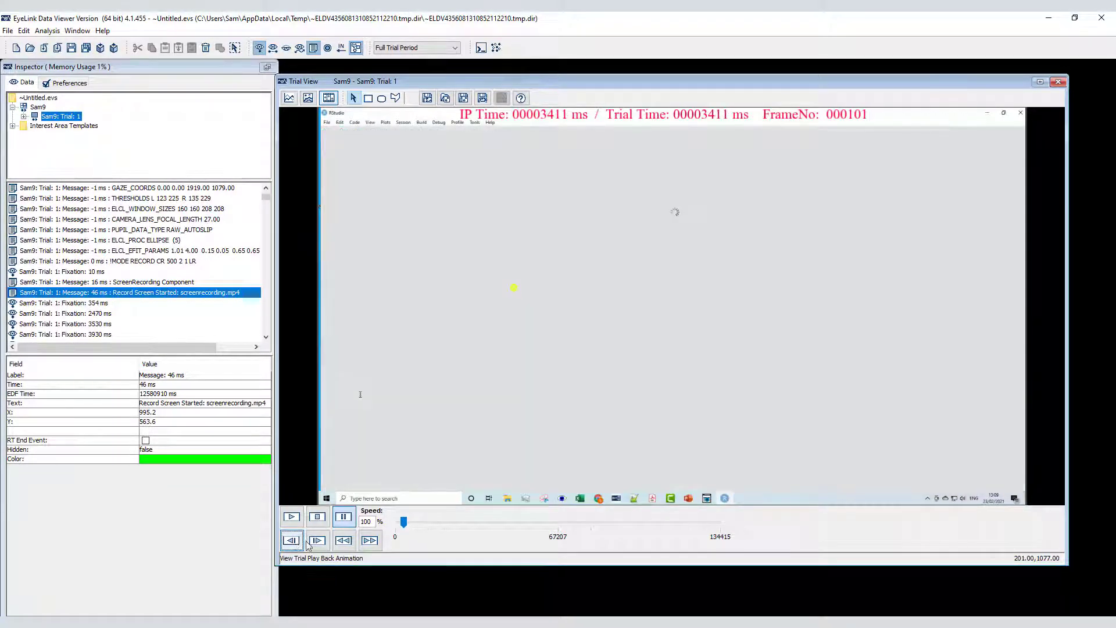
{"action": "left_click", "coordinate": [316, 541]}
{"action": "left_click", "coordinate": [316, 541]}
{"action": "left_click", "coordinate": [317, 540]}
{"action": "left_click", "coordinate": [317, 540]}
{"action": "left_click", "coordinate": [317, 541]}
{"action": "left_click", "coordinate": [317, 541]}
{"action": "left_click", "coordinate": [317, 541]}
{"action": "left_click", "coordinate": [317, 540]}
{"action": "left_click", "coordinate": [316, 541]}
{"action": "left_click", "coordinate": [317, 541]}
{"action": "left_click", "coordinate": [317, 541]}
{"action": "left_click", "coordinate": [317, 541]}
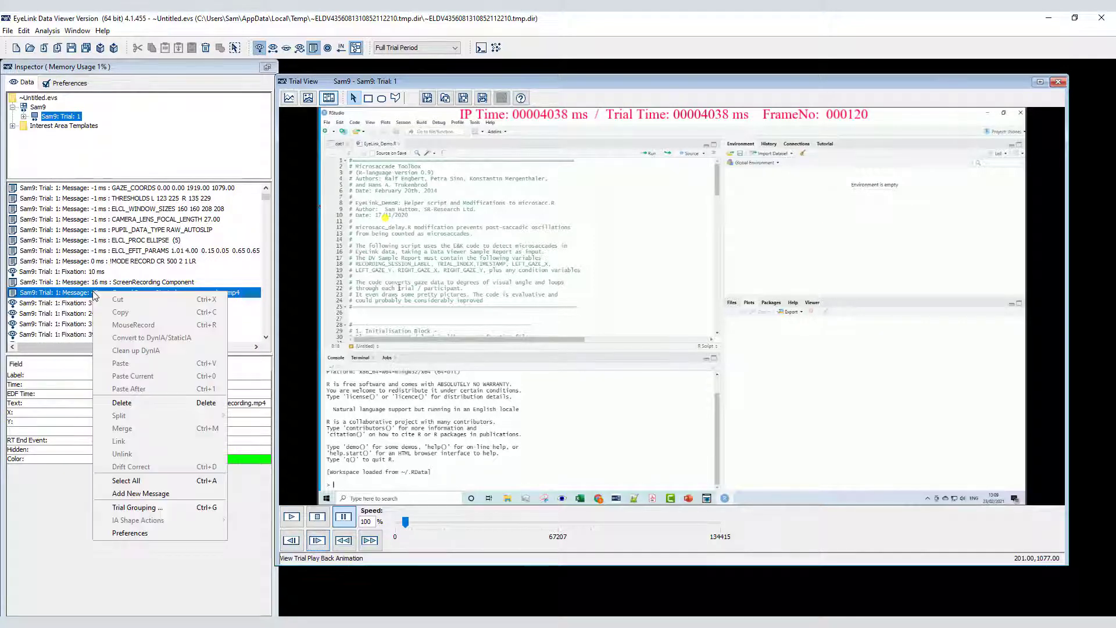
Add an R_Start message at 4038 ms and verify it in the message list
{"action": "right_click", "coordinate": [93, 295]}
{"action": "left_click", "coordinate": [140, 492]}
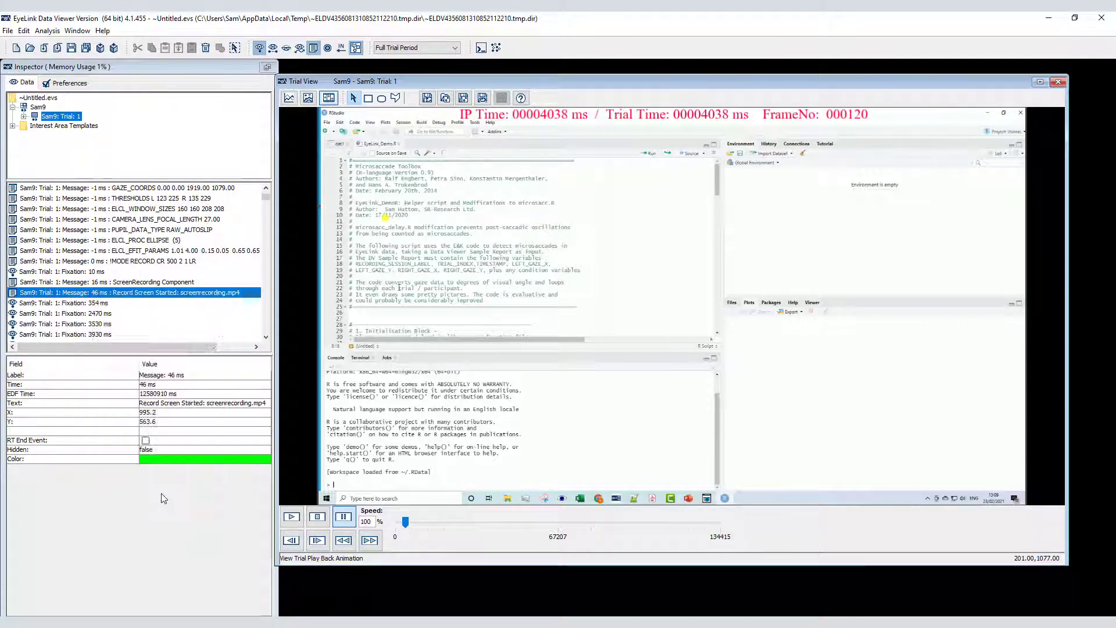
{"action": "type", "text": "R_Start"}
{"action": "key", "text": "Return"}
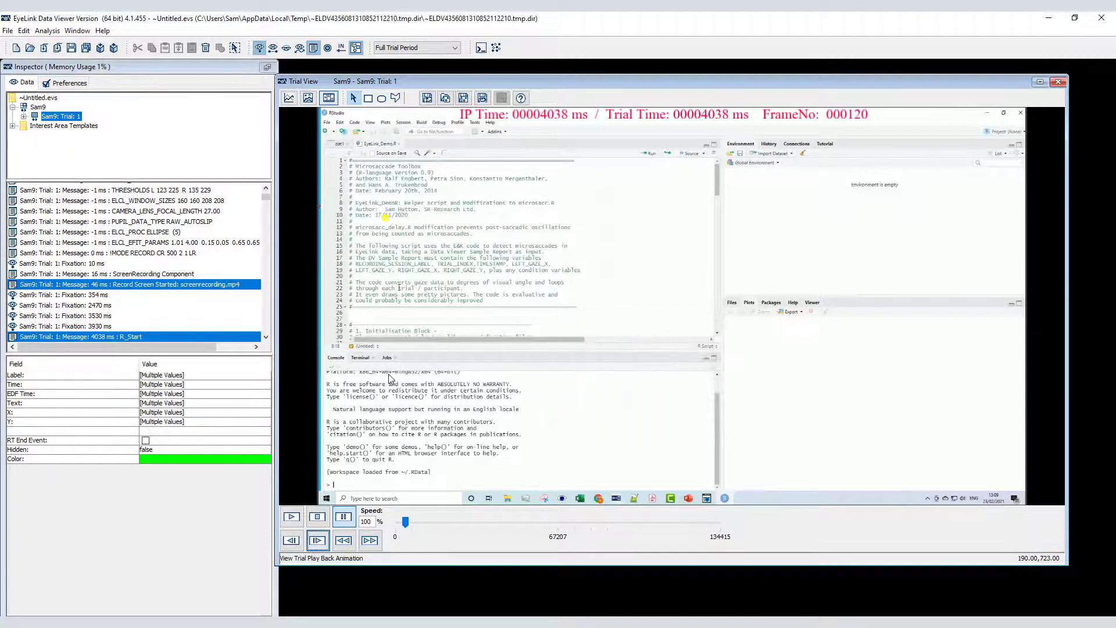
{"action": "left_click", "coordinate": [142, 284]}
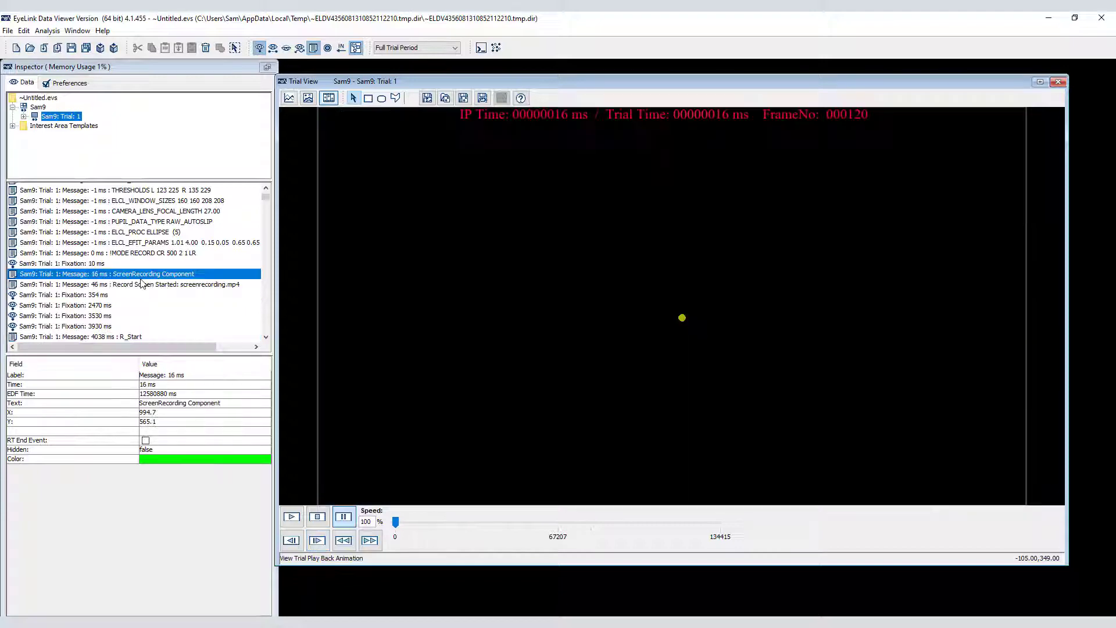
{"action": "left_click", "coordinate": [134, 334]}
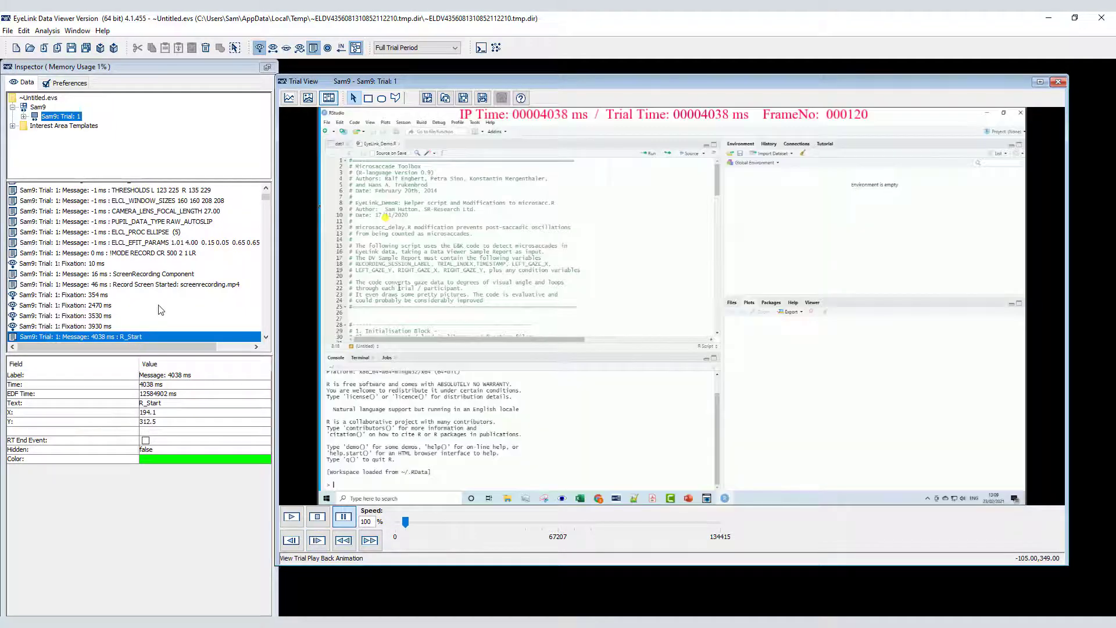
Define an interest period named RStudio with start message text R_Start, and apply it to Trial 1
{"action": "mouse_move", "coordinate": [265, 197]}
{"action": "left_mouse_down"}
{"action": "mouse_move", "coordinate": [265, 339]}
{"action": "mouse_move", "coordinate": [265, 191]}
{"action": "left_mouse_up"}
{"action": "left_click", "coordinate": [402, 51]}
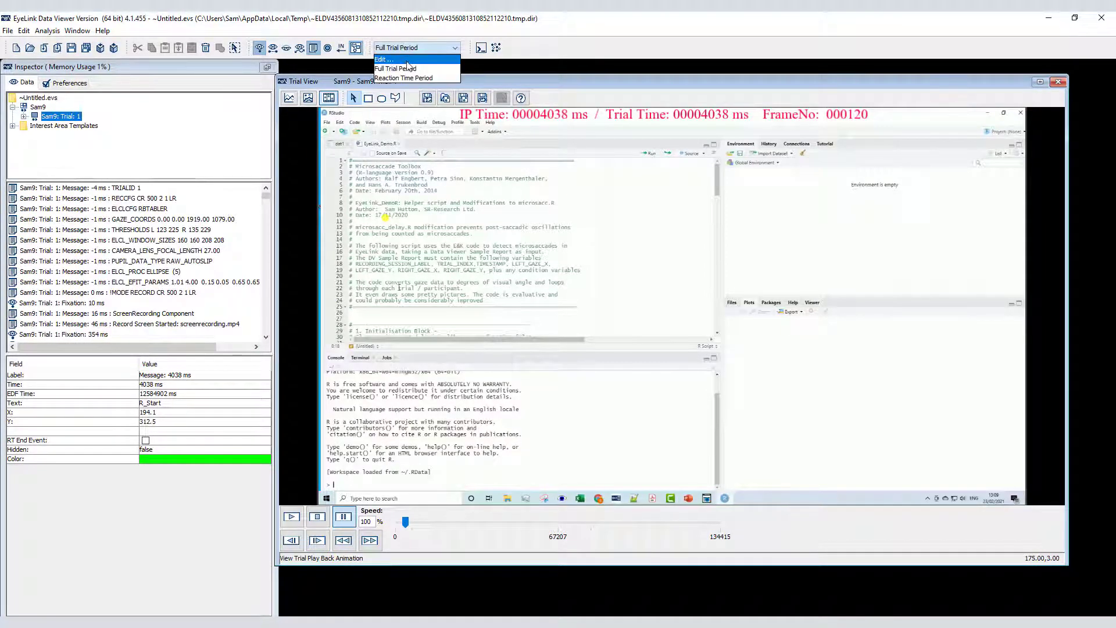
{"action": "left_click", "coordinate": [407, 59]}
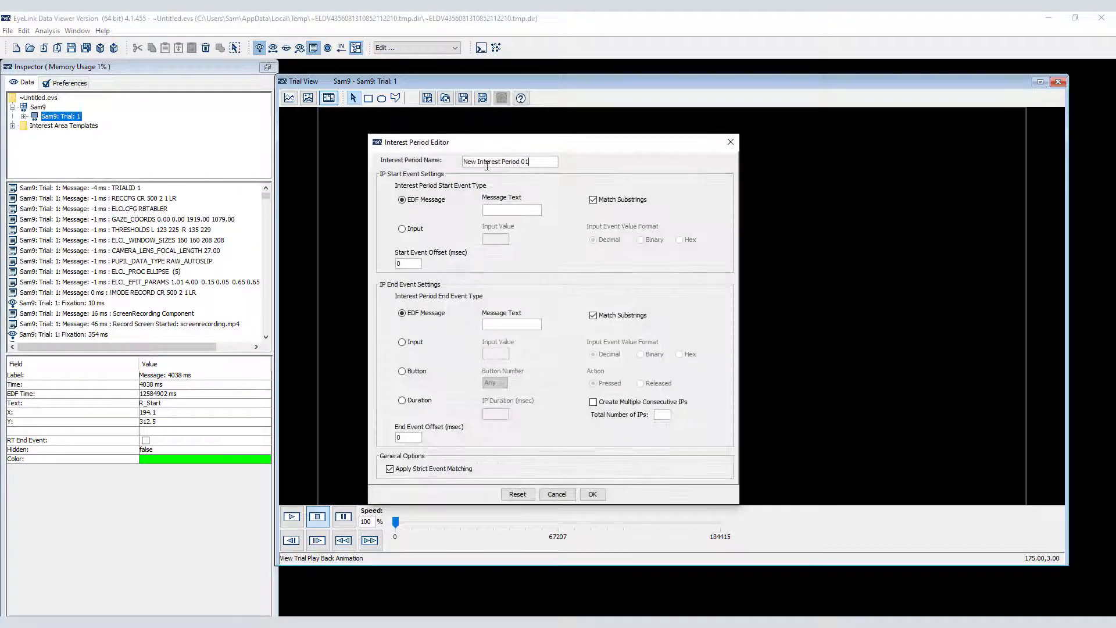
{"action": "left_click_drag", "start_coordinate": [532, 164], "coordinate": [433, 165]}
{"action": "type", "text": "RStud"}
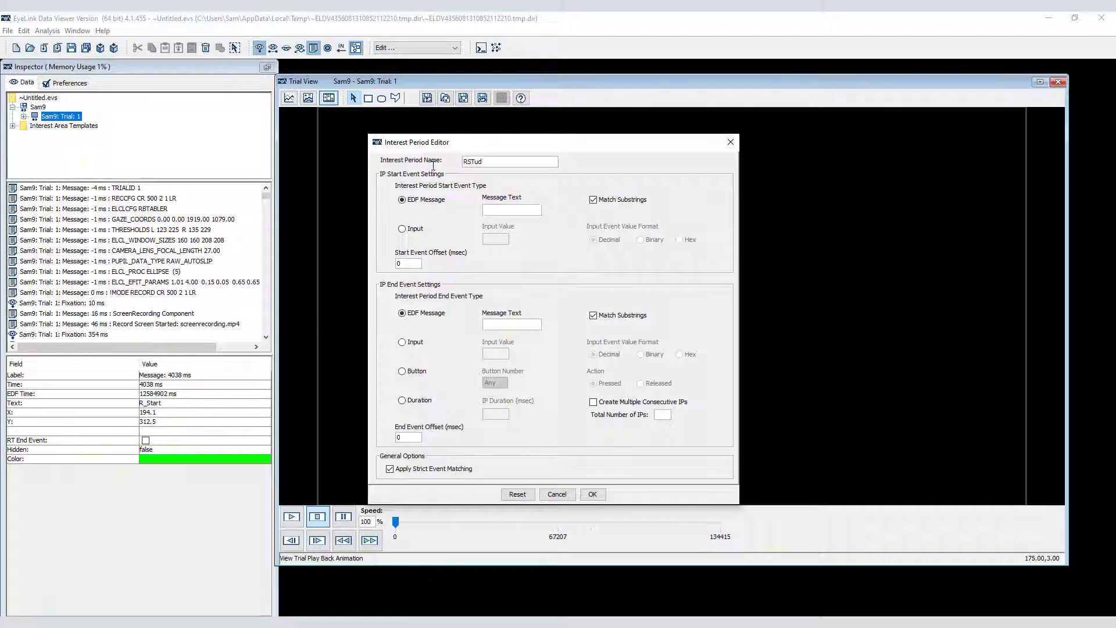
{"action": "key", "text": "BackSpace"}
{"action": "type", "text": "tudio"}
{"action": "key", "text": "Tab"}
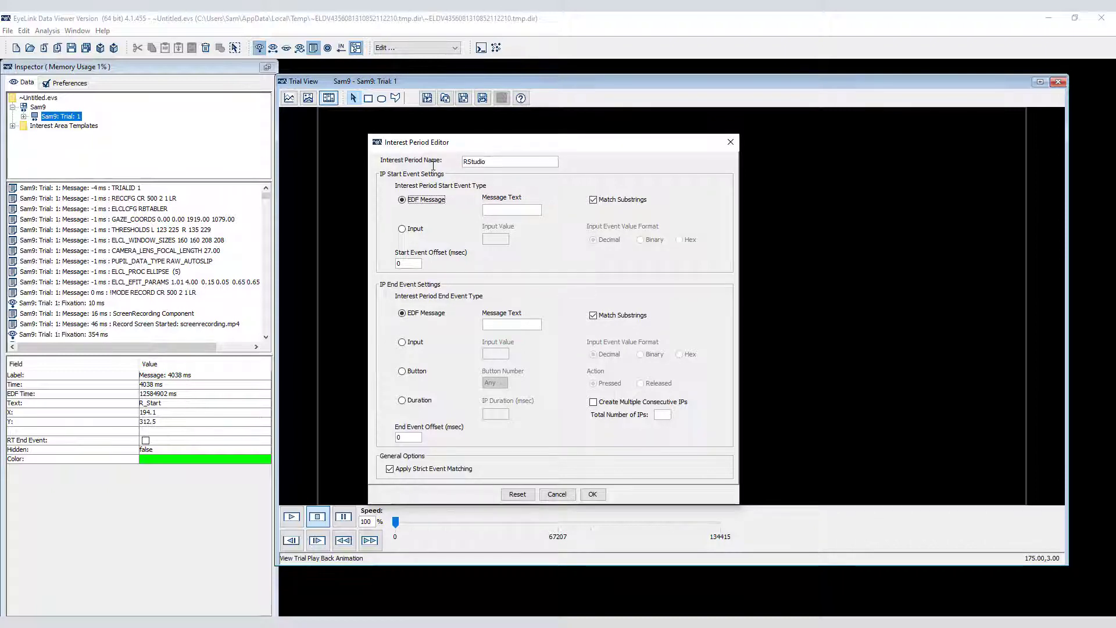
{"action": "key", "text": "Tab"}
{"action": "key", "text": "Tab"}
{"action": "type", "text": "R_Start"}
{"action": "left_click", "coordinate": [593, 493]}
{"action": "left_click", "coordinate": [592, 382]}
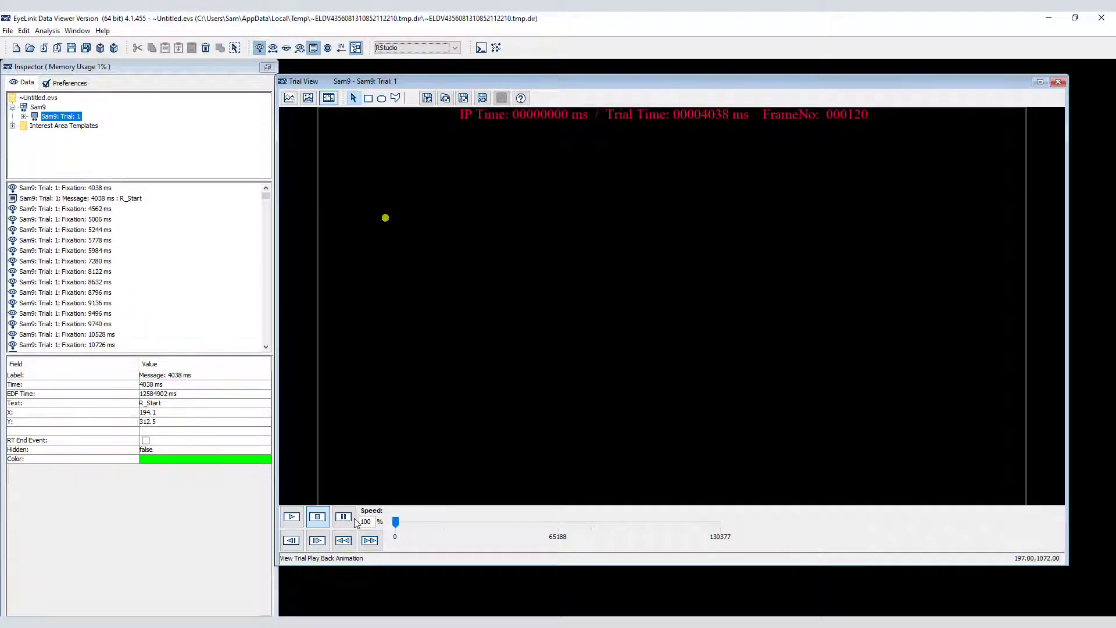
Draw rectangle interest areas labelled Code around the RStudio editor and Console around the console pane
{"action": "left_click", "coordinate": [292, 516]}
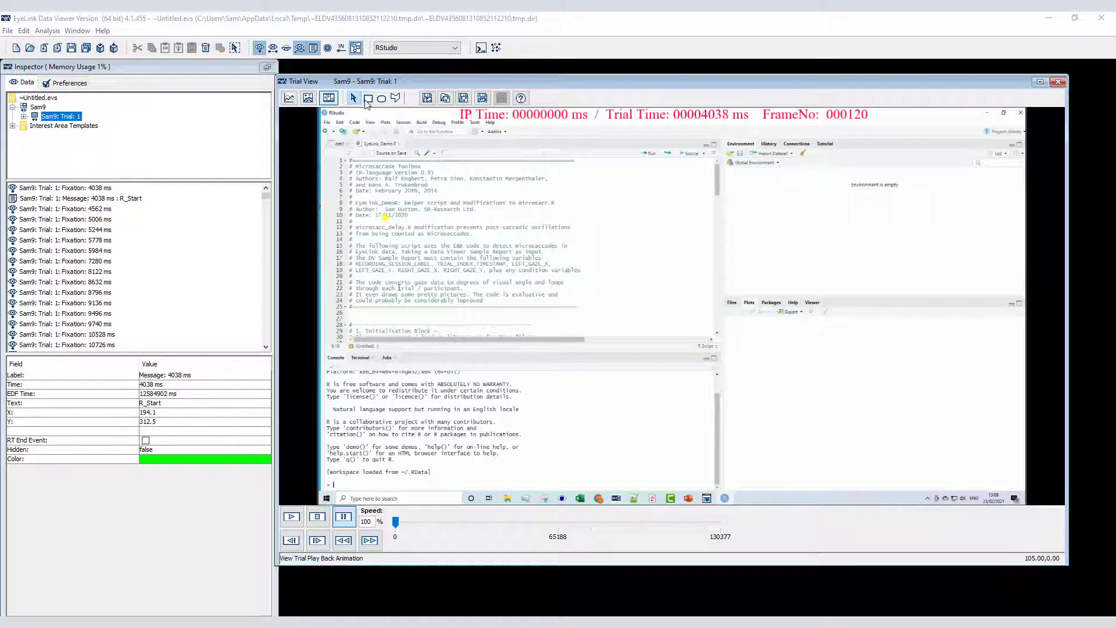
{"action": "left_click", "coordinate": [368, 98]}
{"action": "left_click_drag", "start_coordinate": [324, 137], "coordinate": [719, 346]}
{"action": "type", "text": "Code"}
{"action": "key", "text": "Return"}
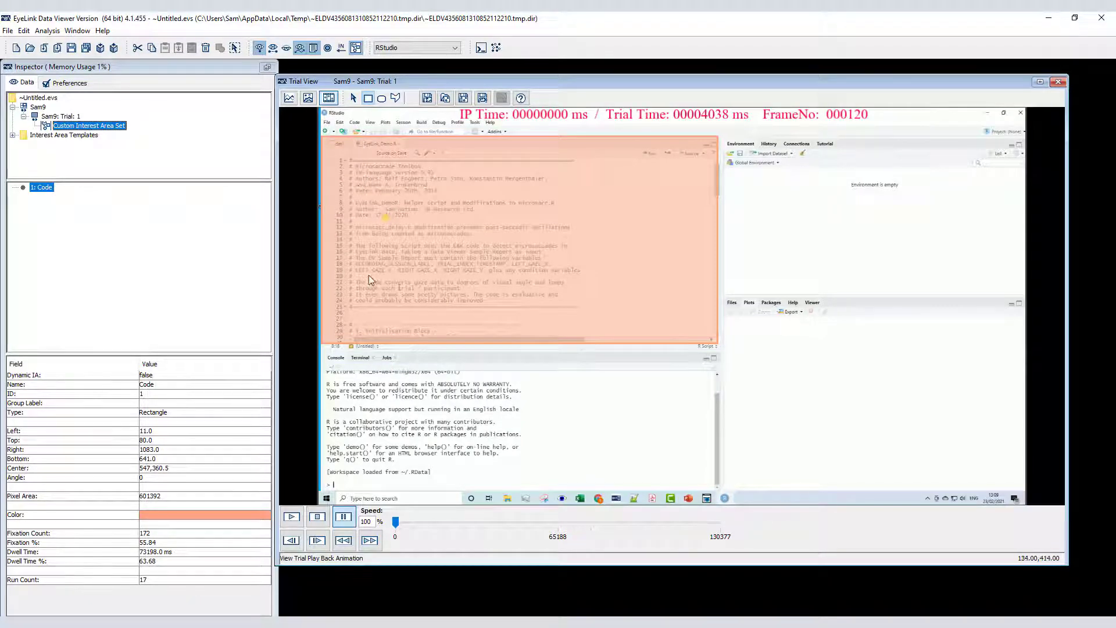
{"action": "left_click_drag", "start_coordinate": [321, 347], "coordinate": [718, 490]}
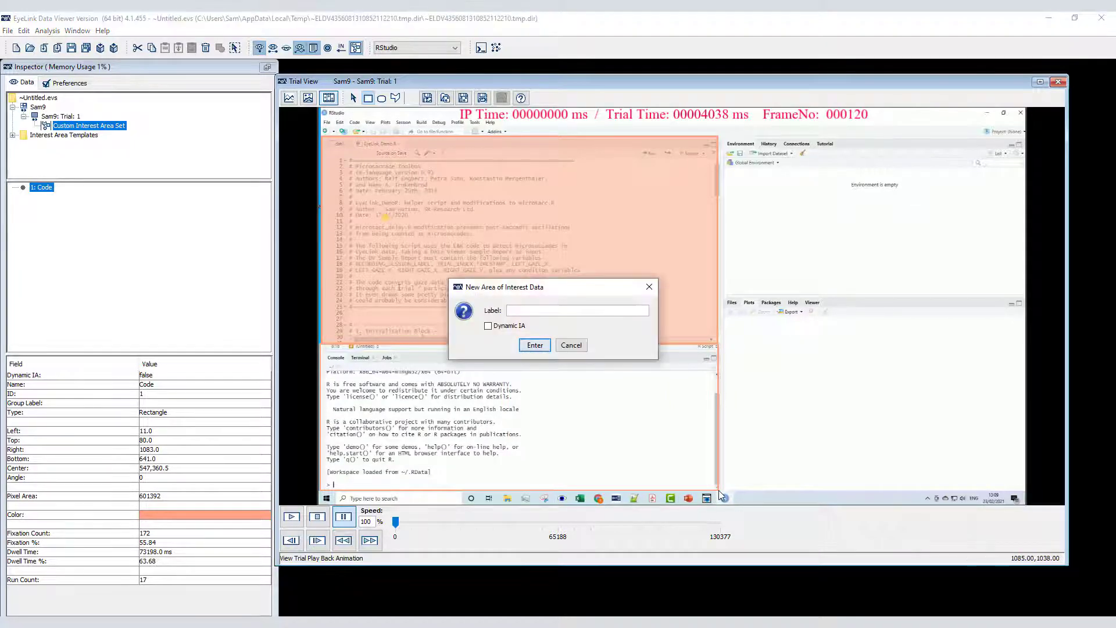
{"action": "type", "text": "Console"}
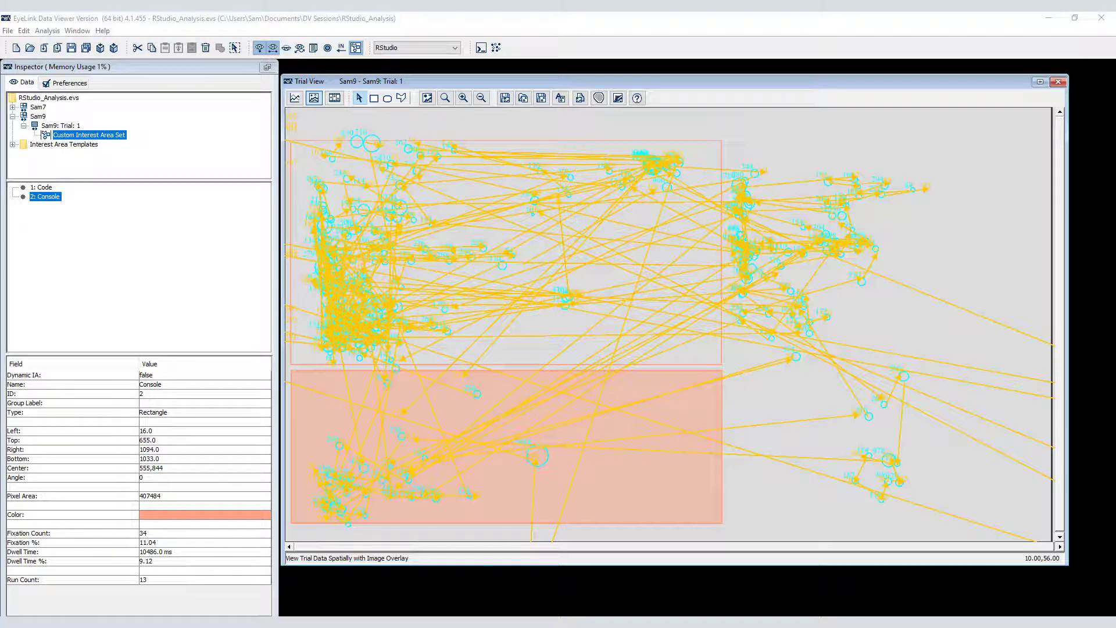
In the playback animation, hide gaze cursor, frame number, trial time, IP time and interest areas
{"action": "key", "text": "alt+Tab"}
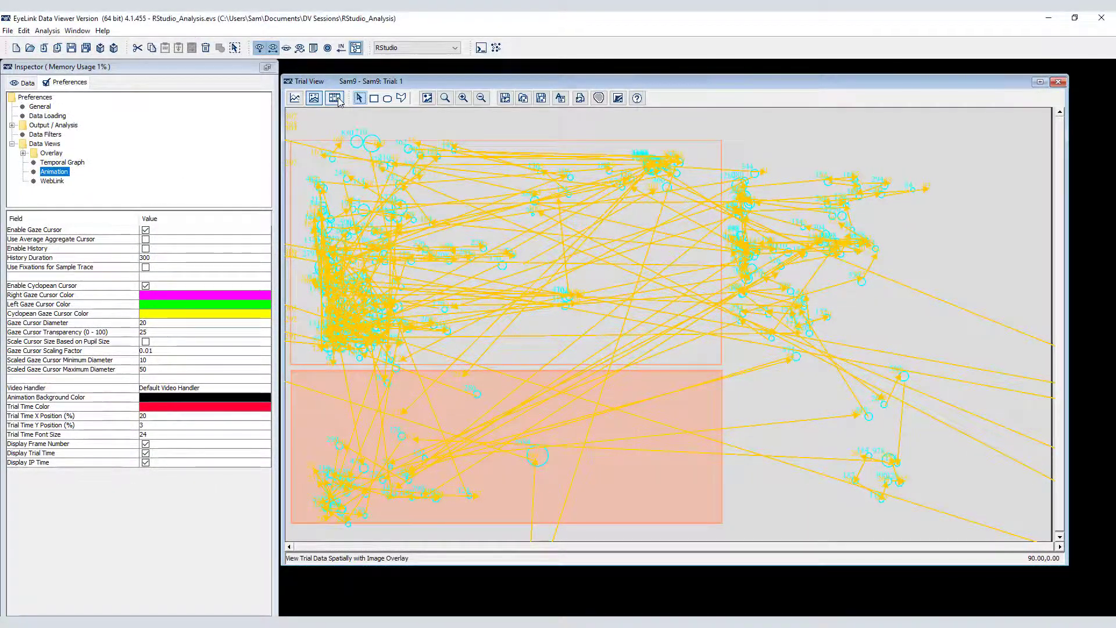
{"action": "left_click", "coordinate": [335, 98]}
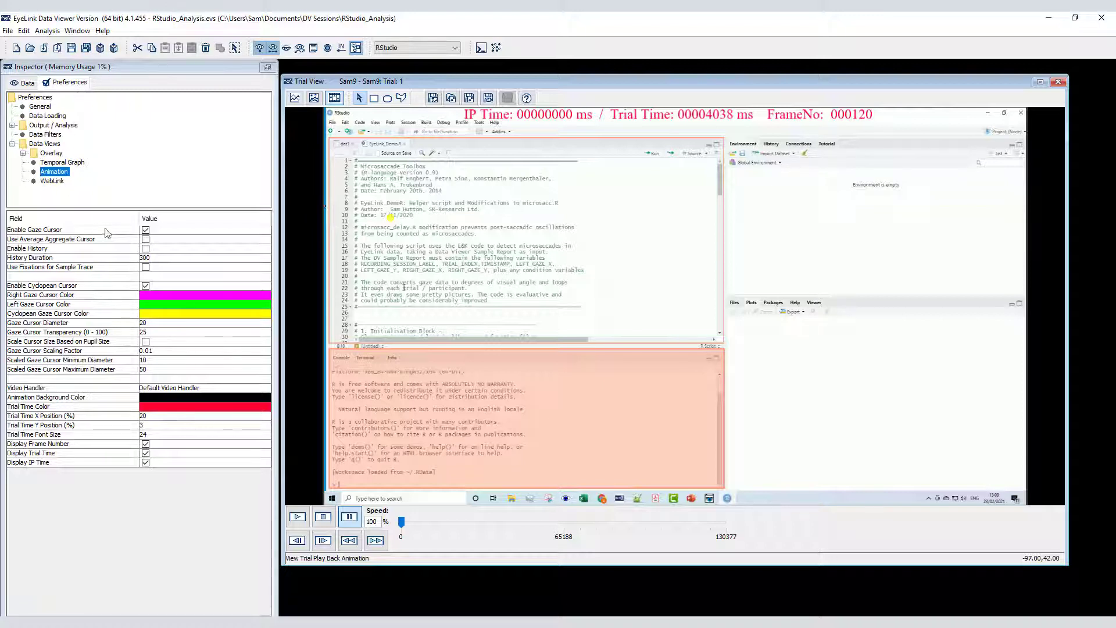
{"action": "left_click", "coordinate": [145, 230]}
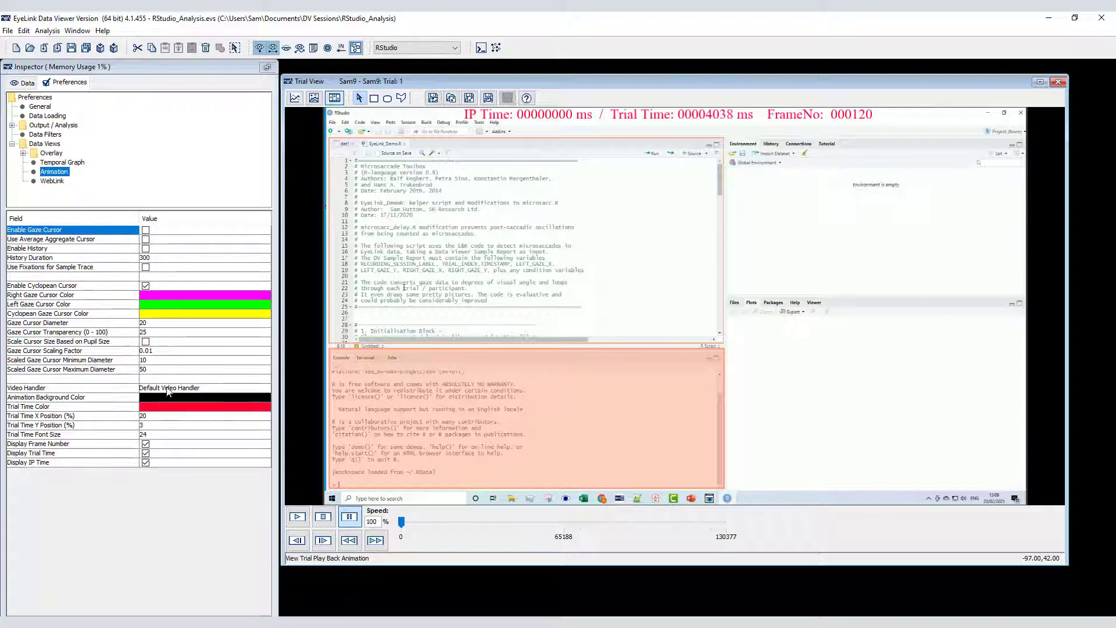
{"action": "left_click", "coordinate": [145, 443]}
{"action": "left_click", "coordinate": [145, 452]}
{"action": "left_click", "coordinate": [145, 462]}
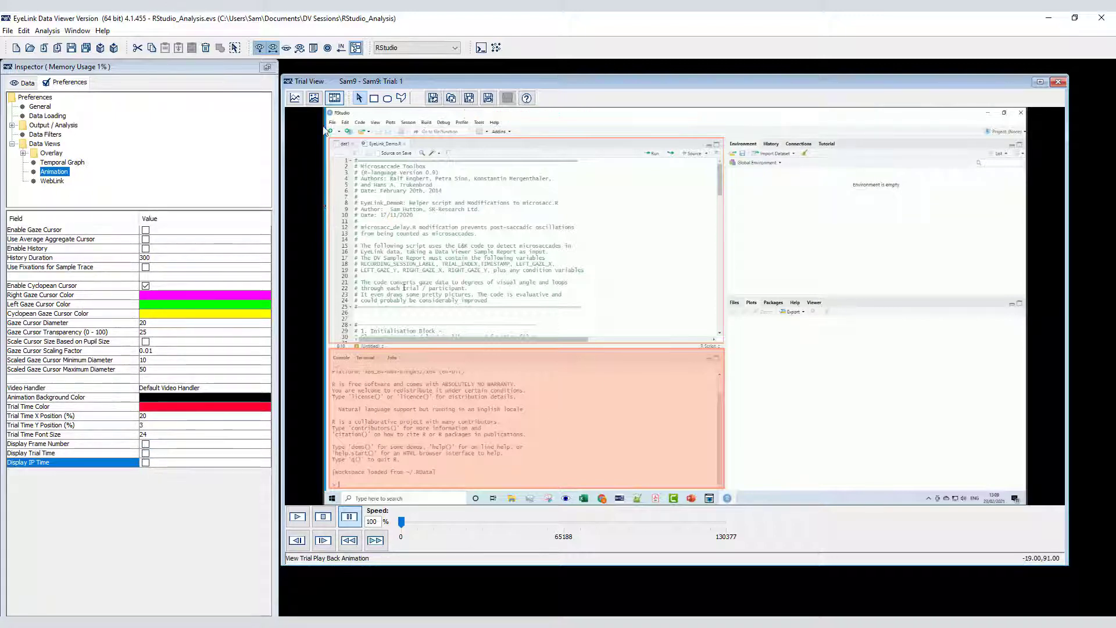
{"action": "left_click", "coordinate": [356, 48]}
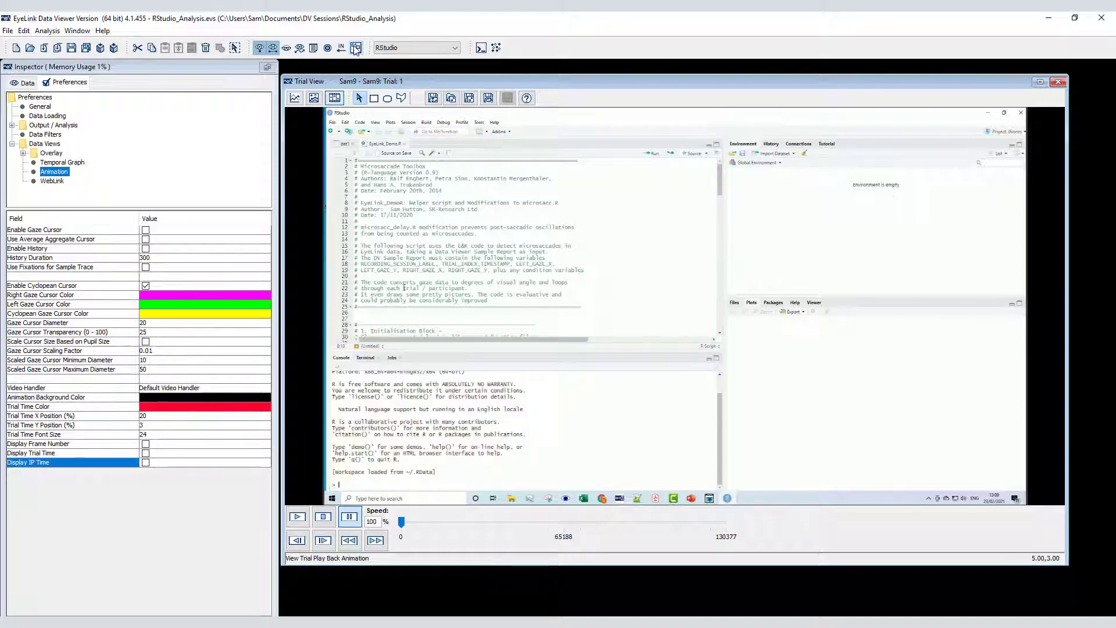
Save the current clean frame as an image named BackgroundImage
{"action": "left_click", "coordinate": [432, 98]}
{"action": "type", "text": "BackgroundImage"}
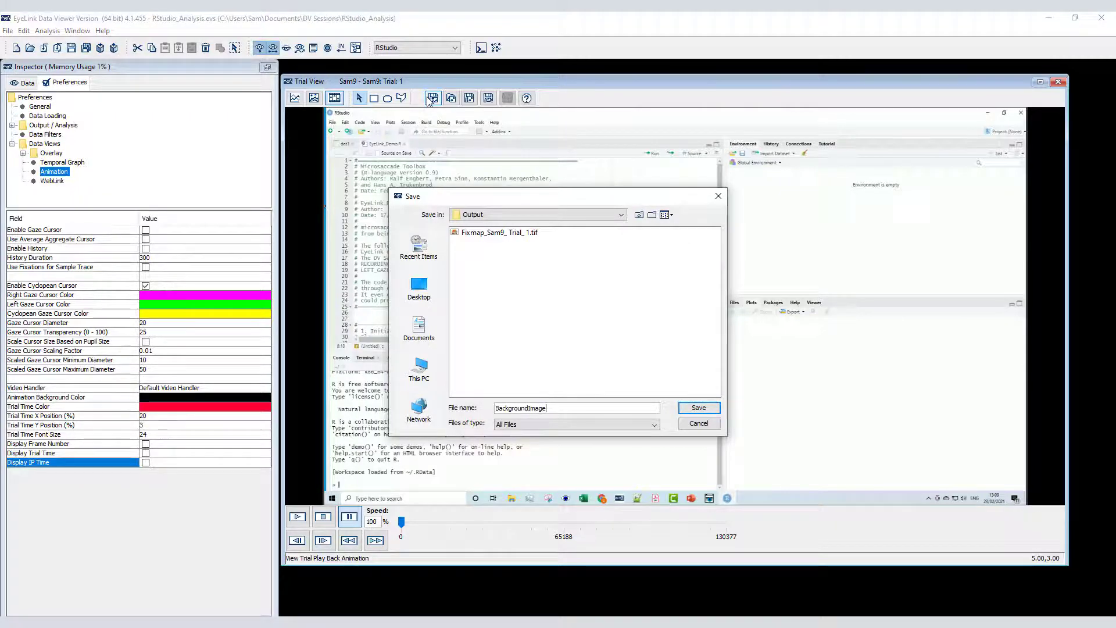
{"action": "key", "text": "Return"}
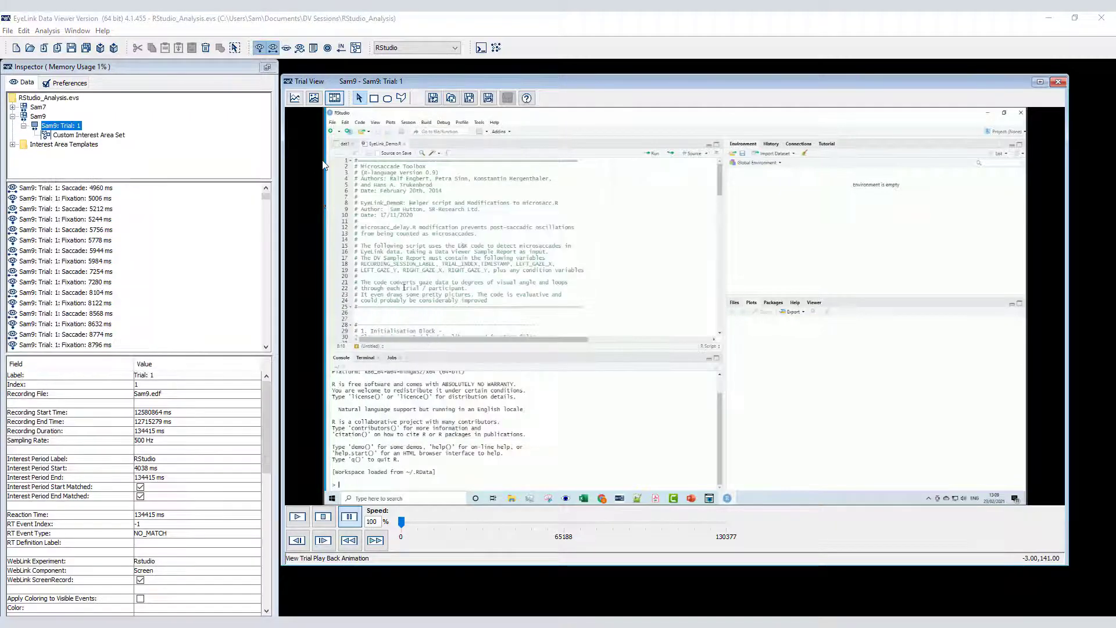
Set BackgroundImage.bmp as the background image of Sam9's Trial 1 in the spatial view
{"action": "left_click", "coordinate": [313, 99]}
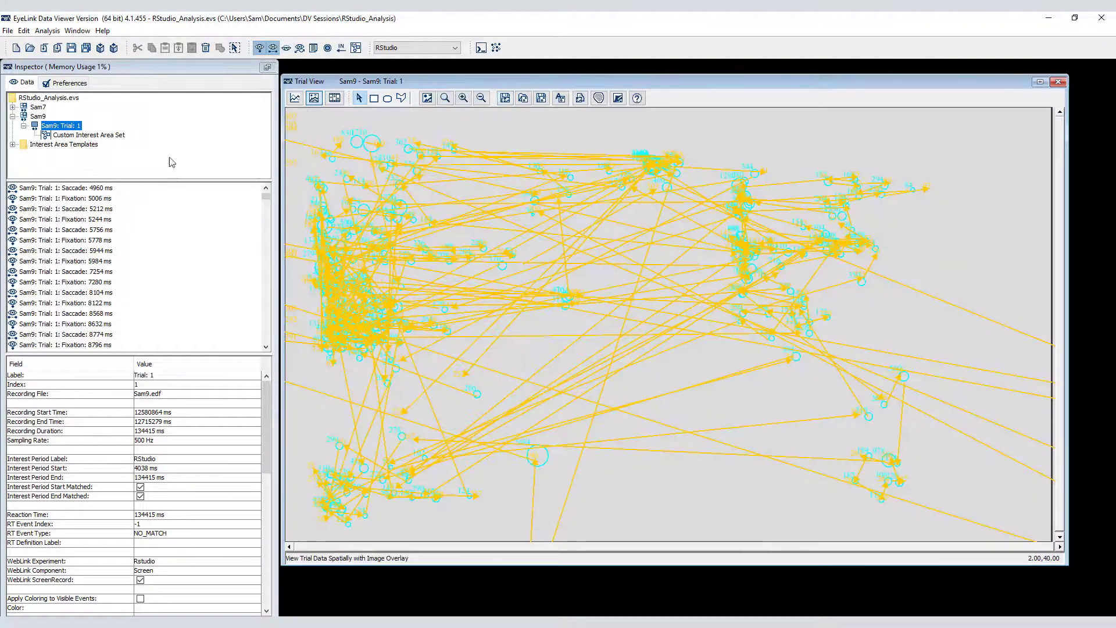
{"action": "right_click", "coordinate": [70, 128]}
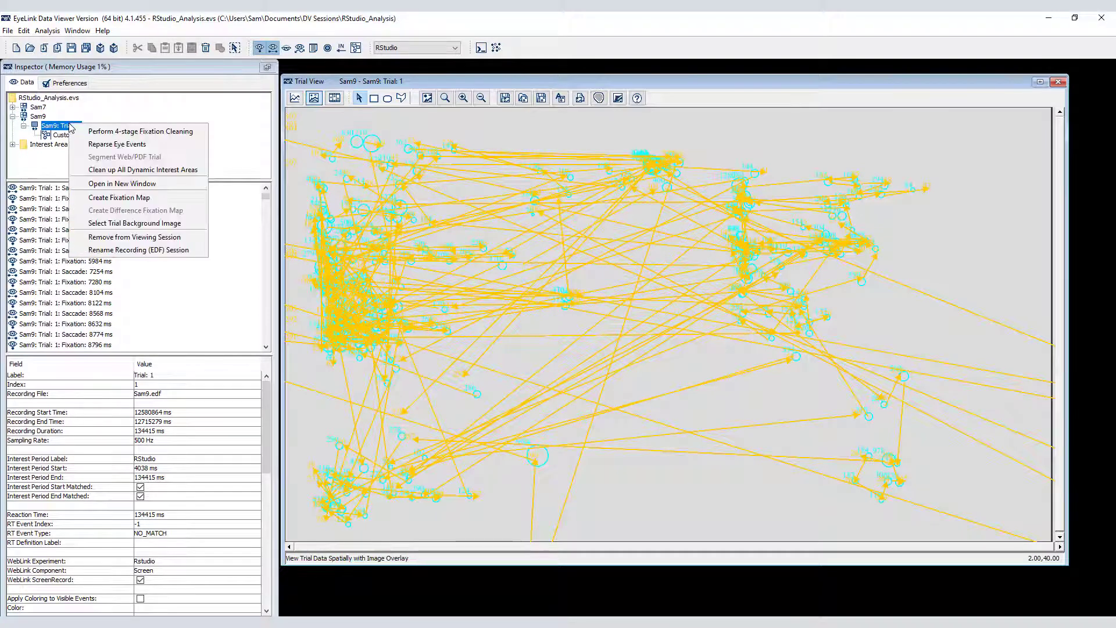
{"action": "left_click", "coordinate": [106, 224]}
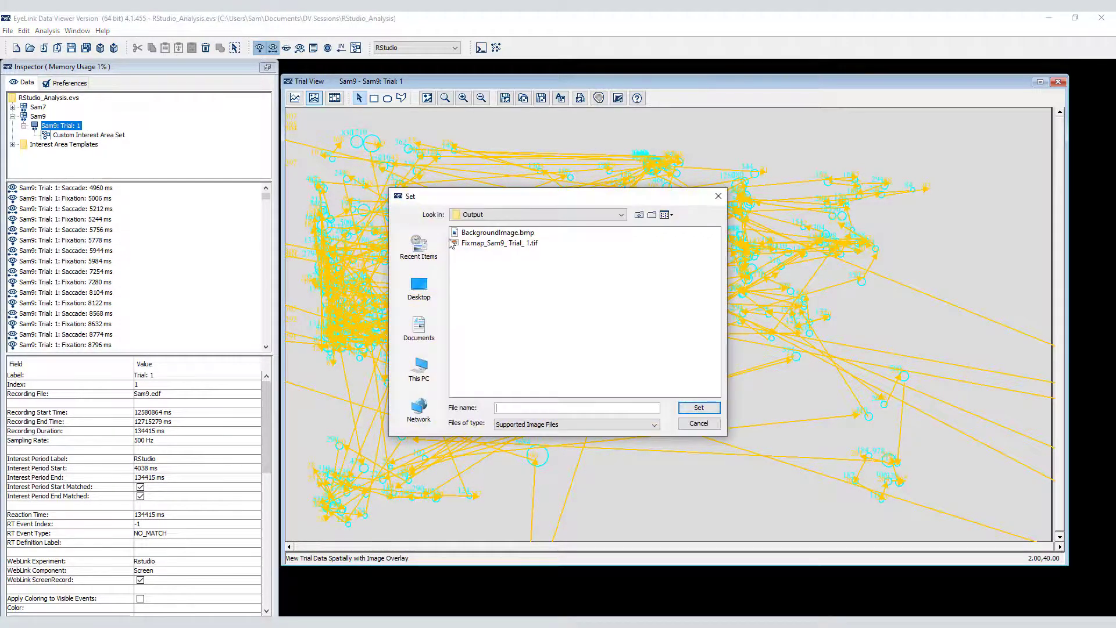
{"action": "left_click", "coordinate": [482, 232]}
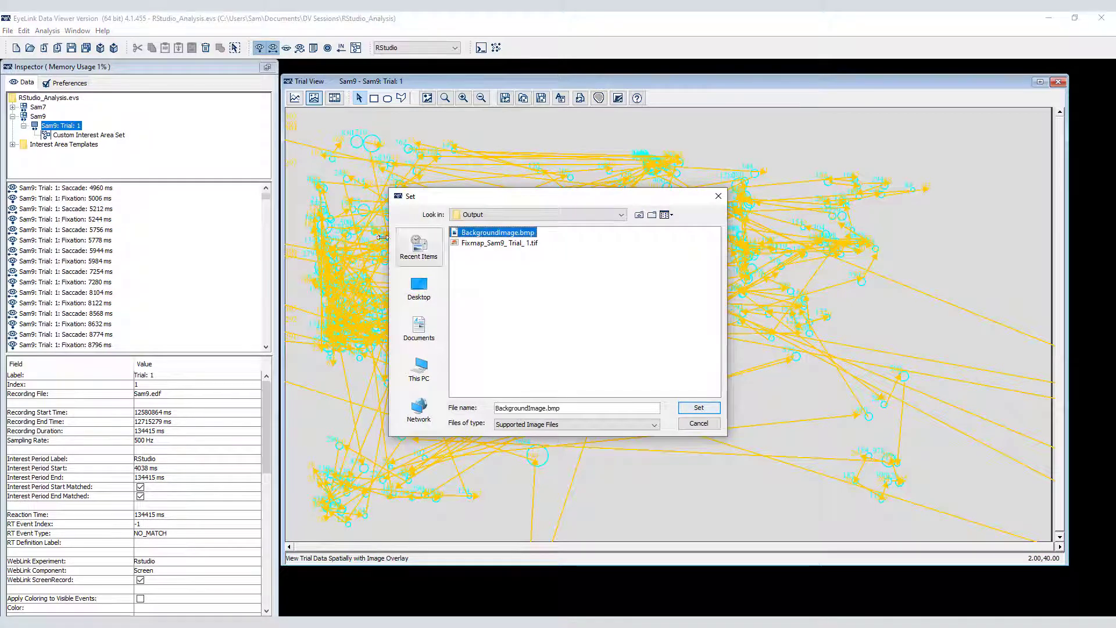
{"action": "left_click", "coordinate": [685, 408]}
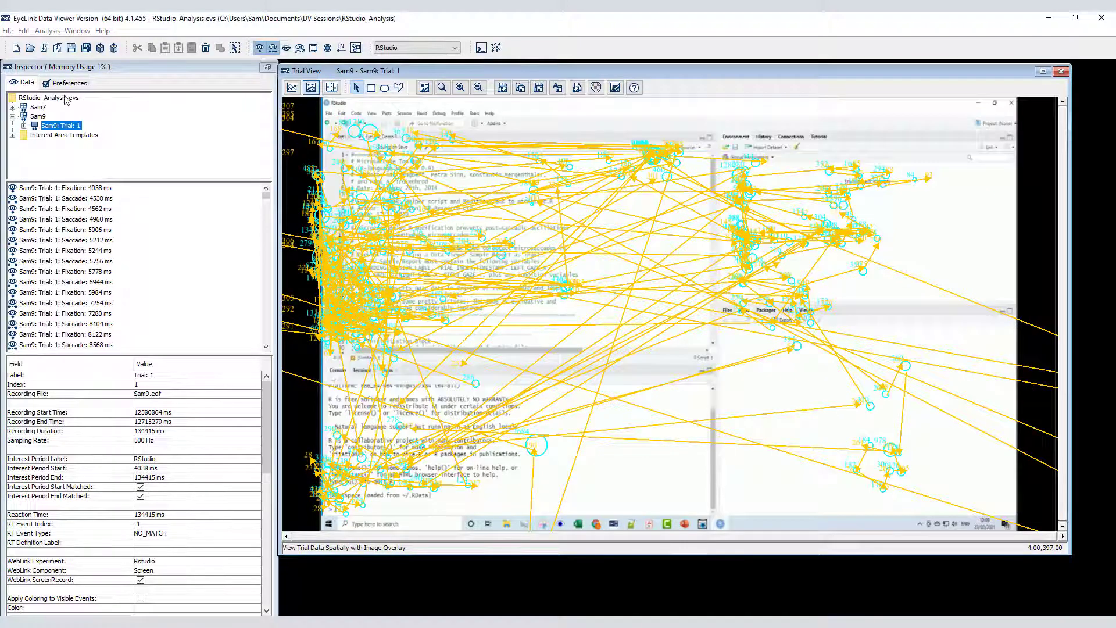
{"action": "left_click", "coordinate": [65, 99]}
Regroup the session's trials by TRIAL_INDEX
{"action": "right_click", "coordinate": [66, 99]}
{"action": "left_click", "coordinate": [93, 125]}
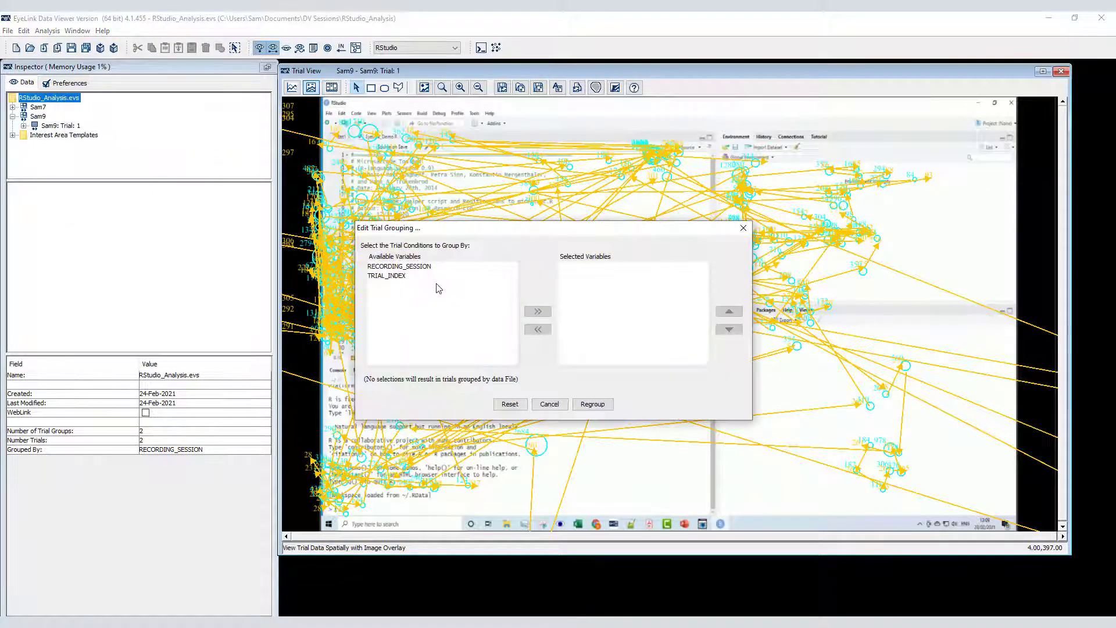
{"action": "left_click", "coordinate": [433, 277]}
{"action": "left_click", "coordinate": [538, 311]}
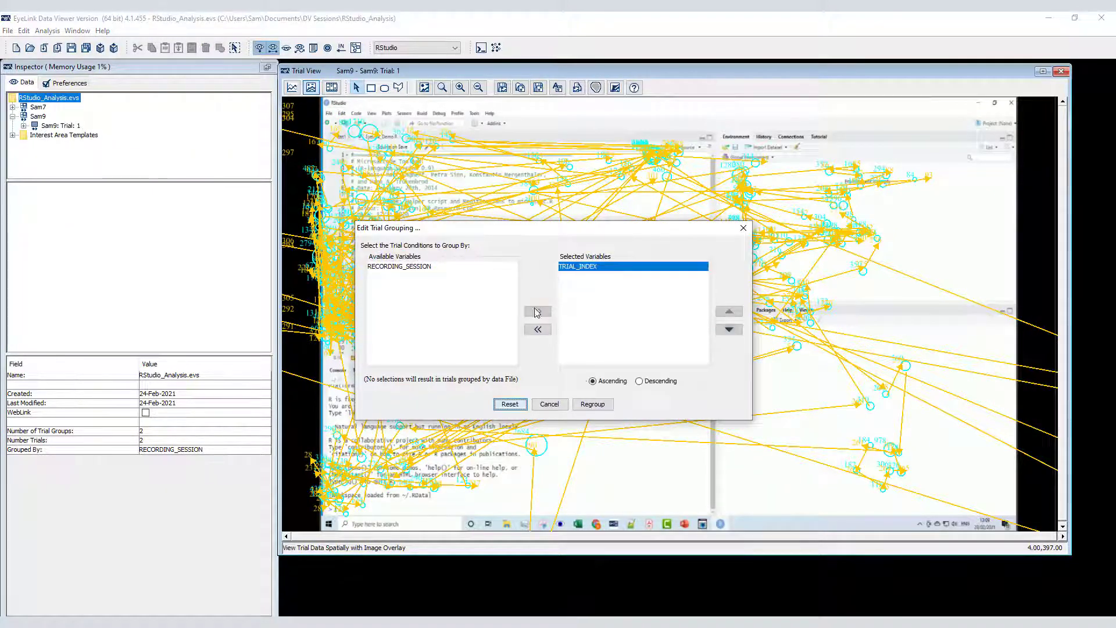
{"action": "left_click", "coordinate": [588, 402]}
Show group 1 as an aggregate fixation heat map saved as Alldata, hiding saccades and fixations
{"action": "left_click", "coordinate": [24, 108]}
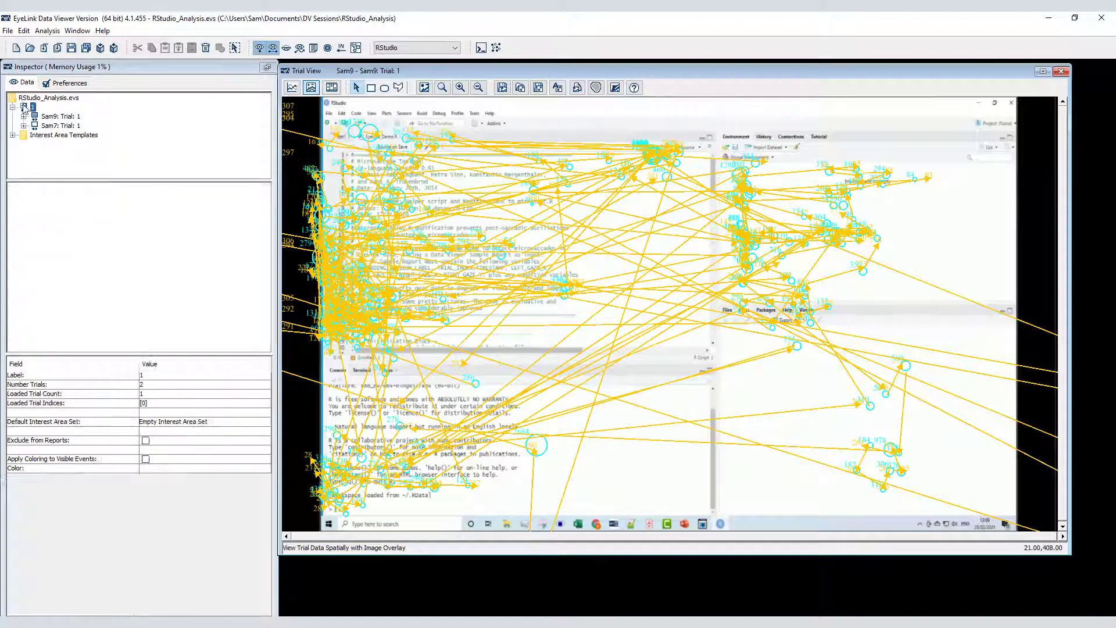
{"action": "left_click", "coordinate": [496, 48]}
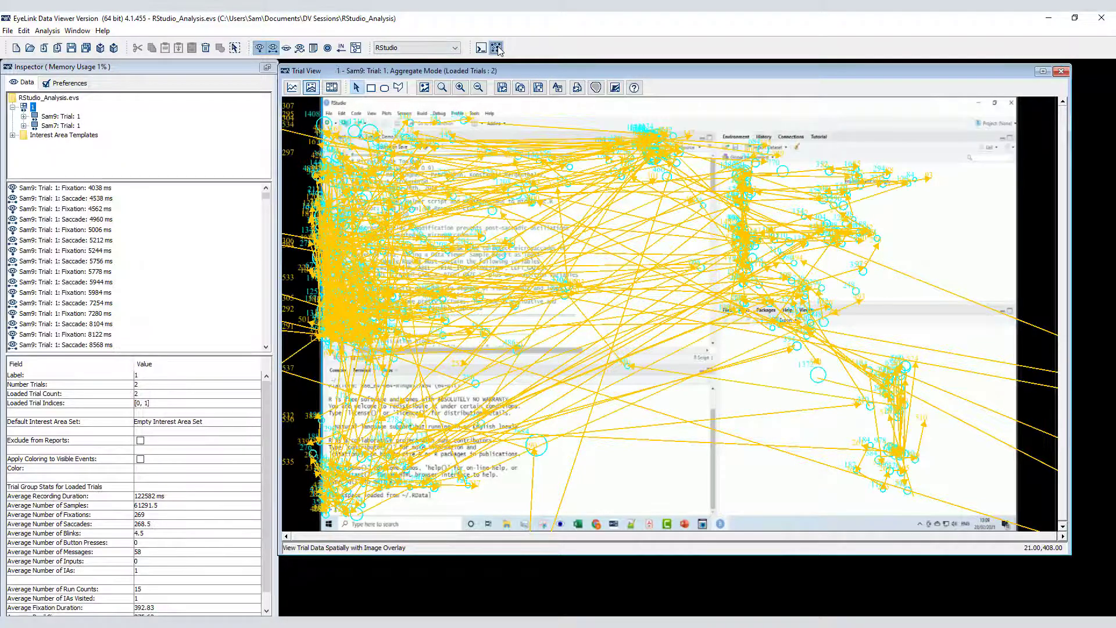
{"action": "left_click", "coordinate": [596, 87]}
{"action": "type", "text": "Alldata"}
{"action": "key", "text": "Return"}
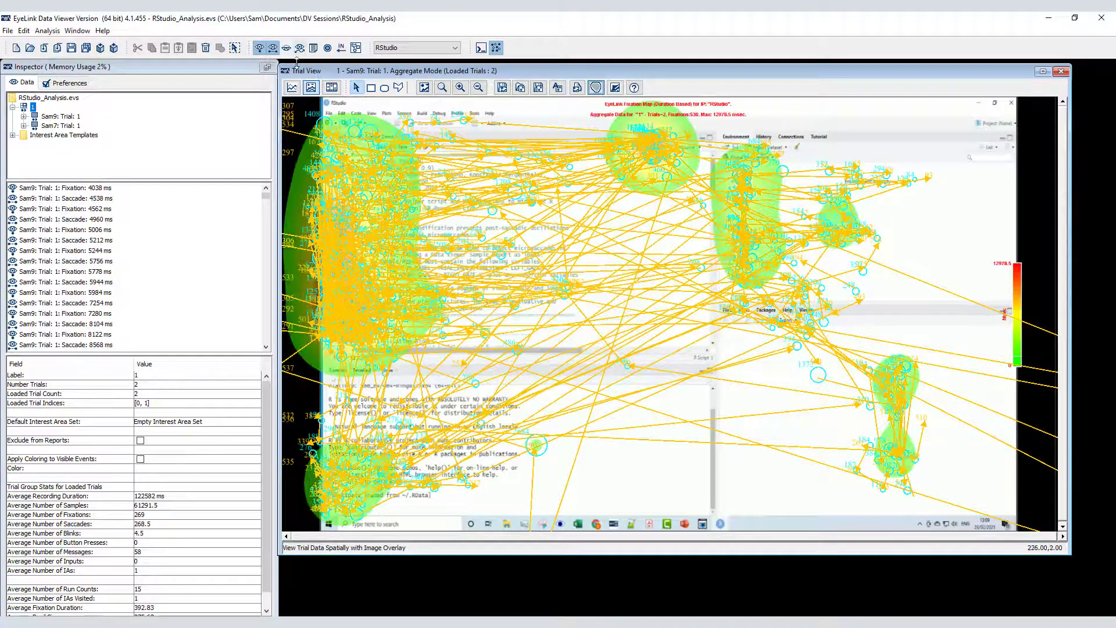
{"action": "left_click", "coordinate": [260, 48]}
{"action": "left_click", "coordinate": [258, 49]}
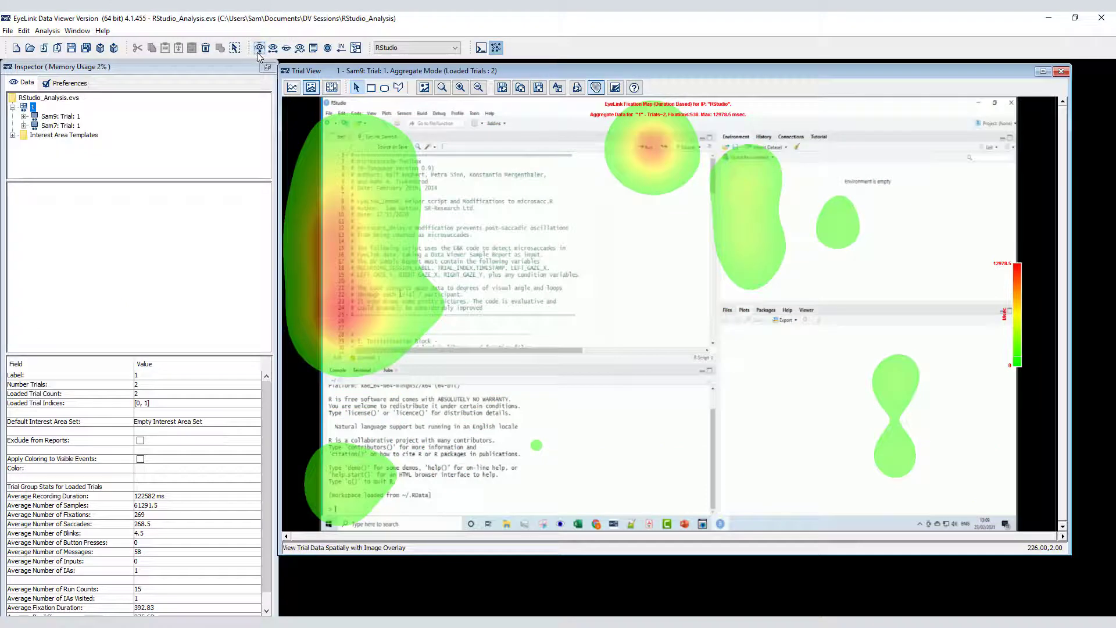